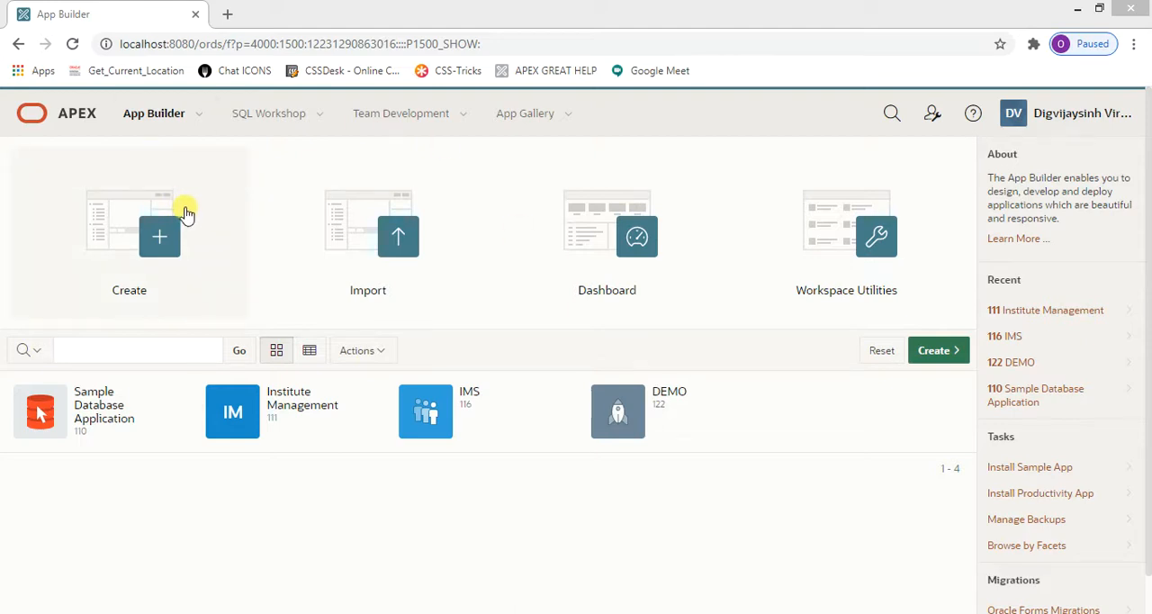
- Check which workspace and role the signed-in account has
click(318, 117)
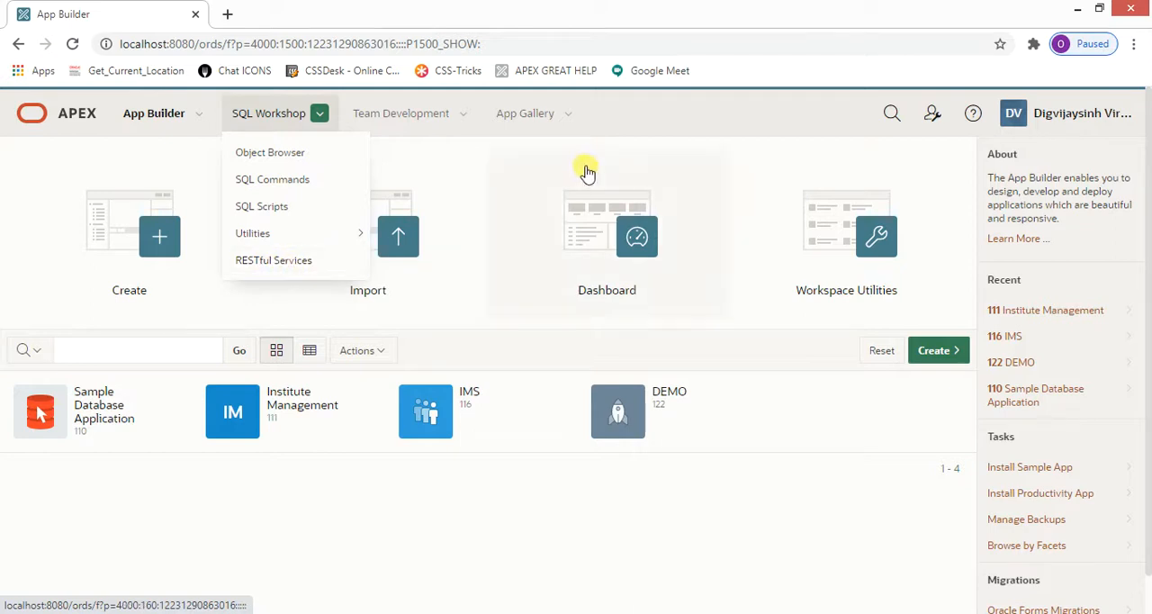
key(Escape)
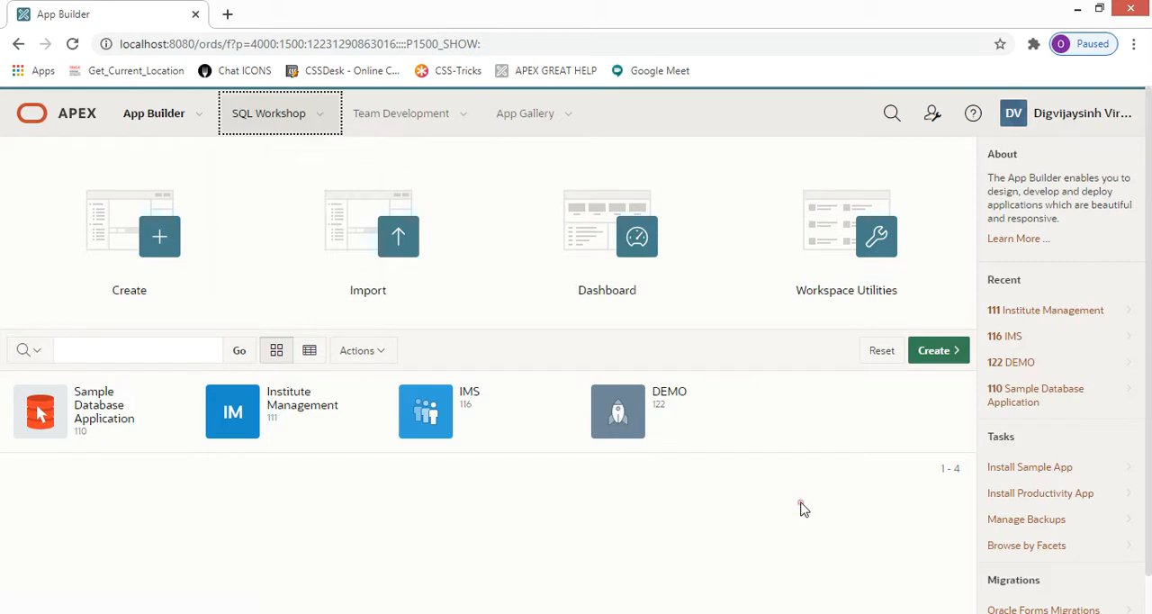
click(1103, 119)
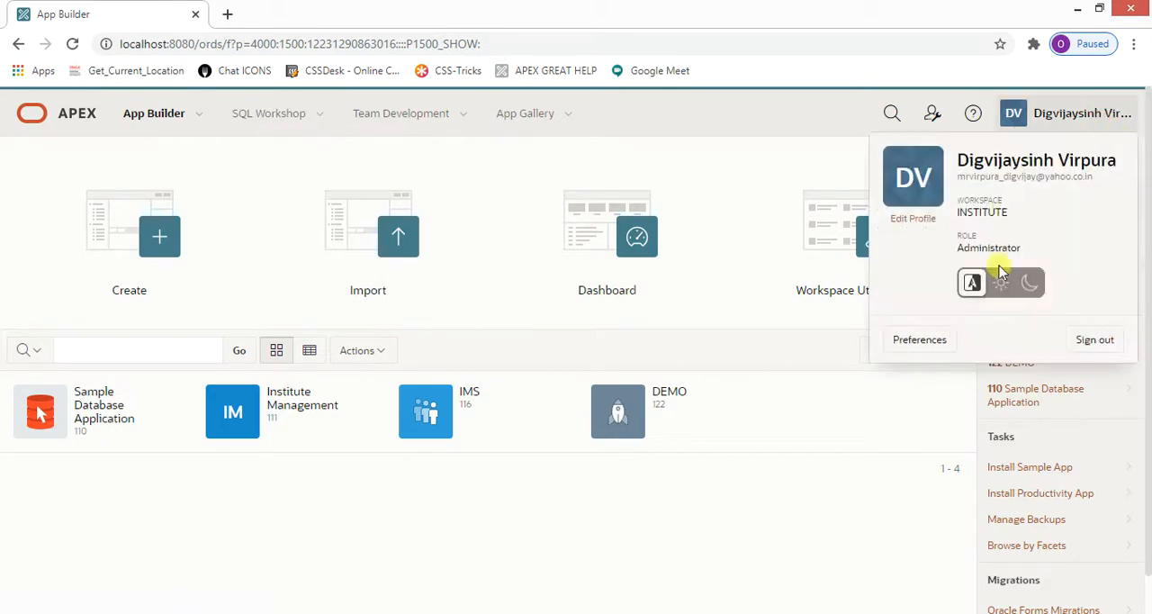
click(730, 470)
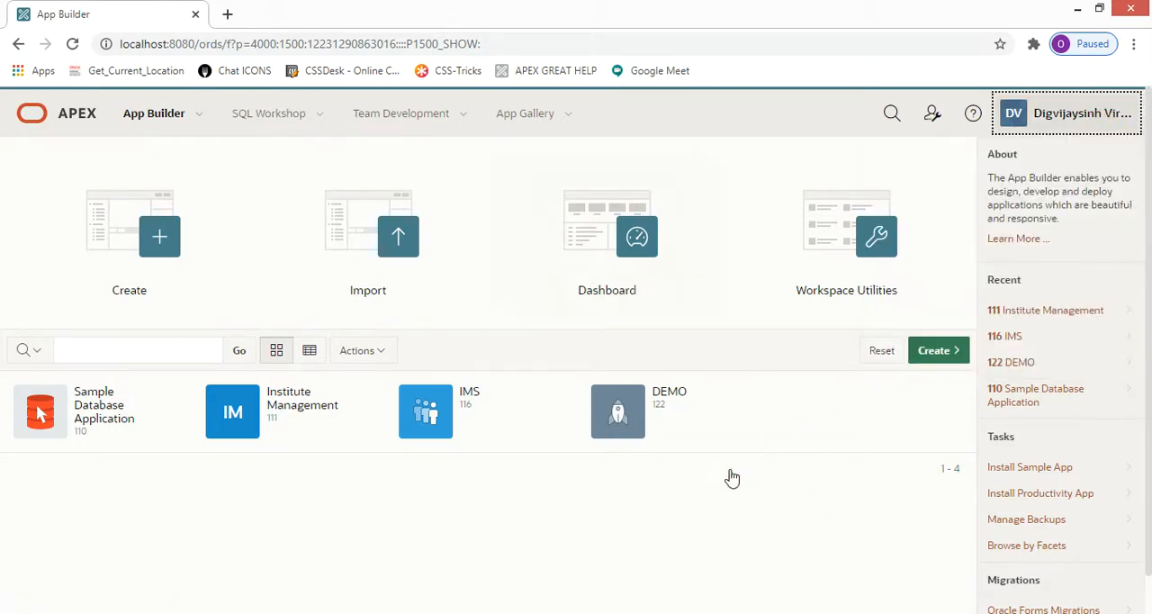
- Open RESTful Services and register the INSTITUTE schema with ORDS, using the alias institute with RESTful access and the sample service enabled
click(319, 116)
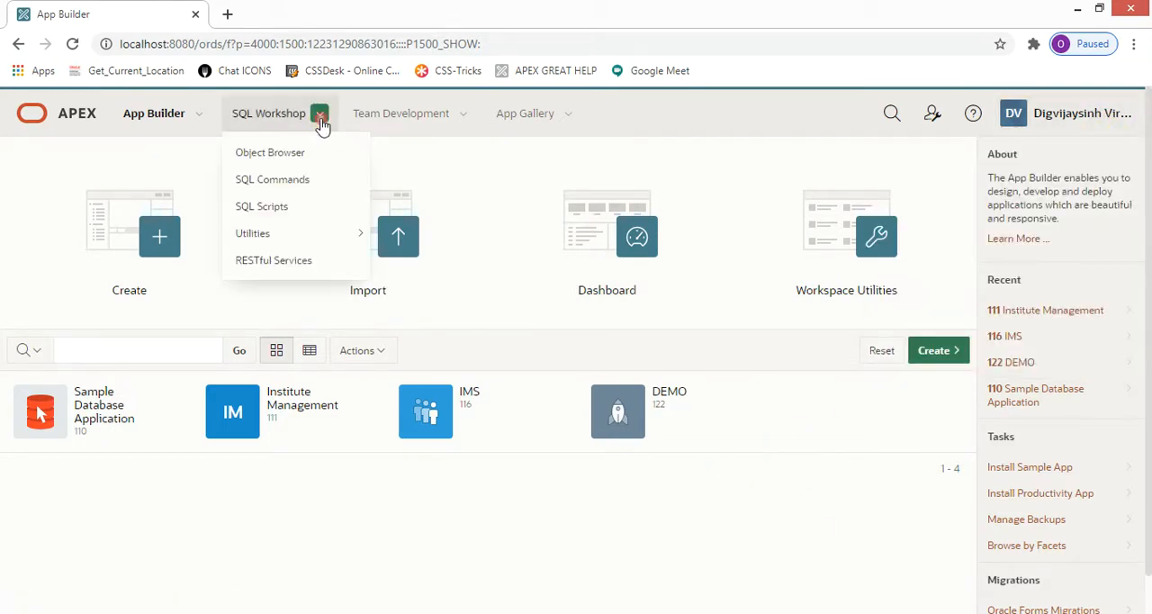
click(303, 265)
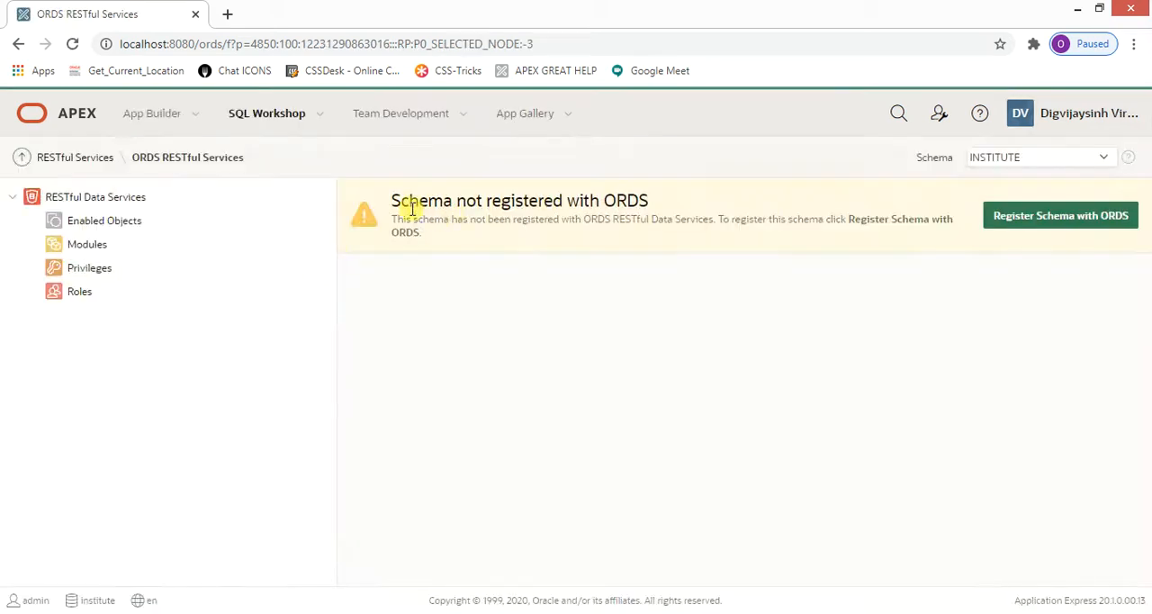
drag(394, 203, 646, 199)
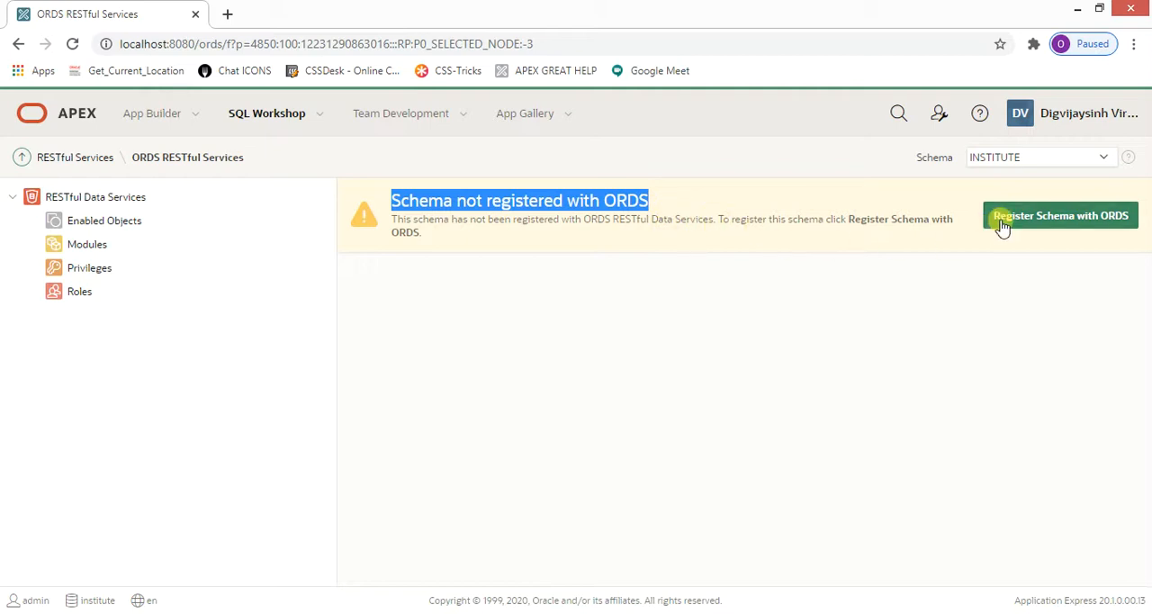
click(1058, 218)
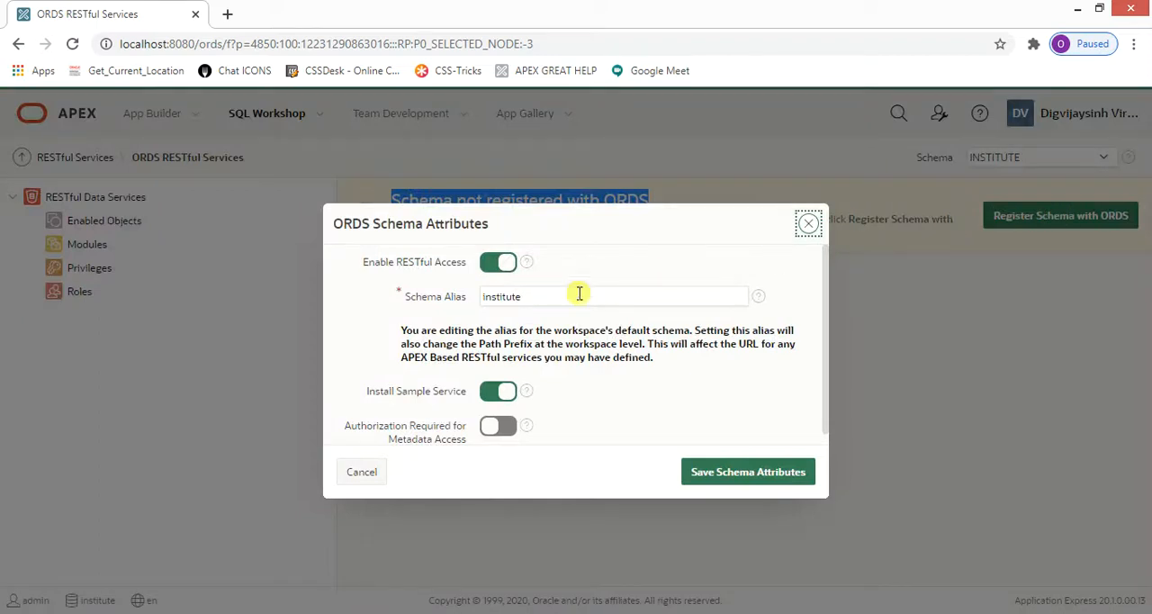
click(725, 477)
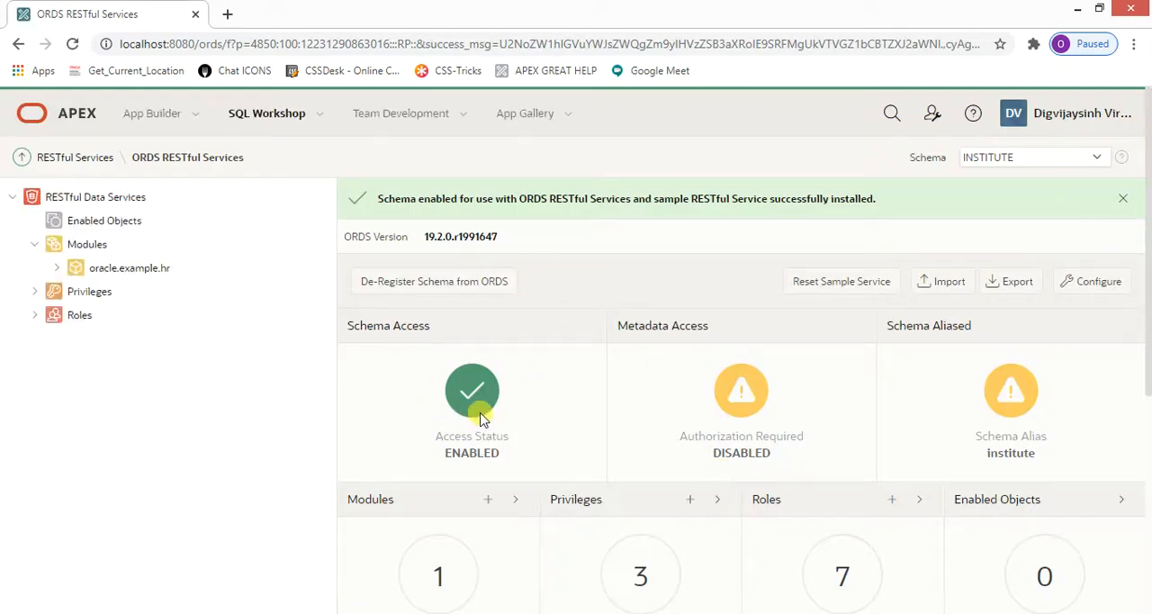
- Sign out of the INSTITUTE workspace and switch to the APEX session in the Firefox window
click(1077, 108)
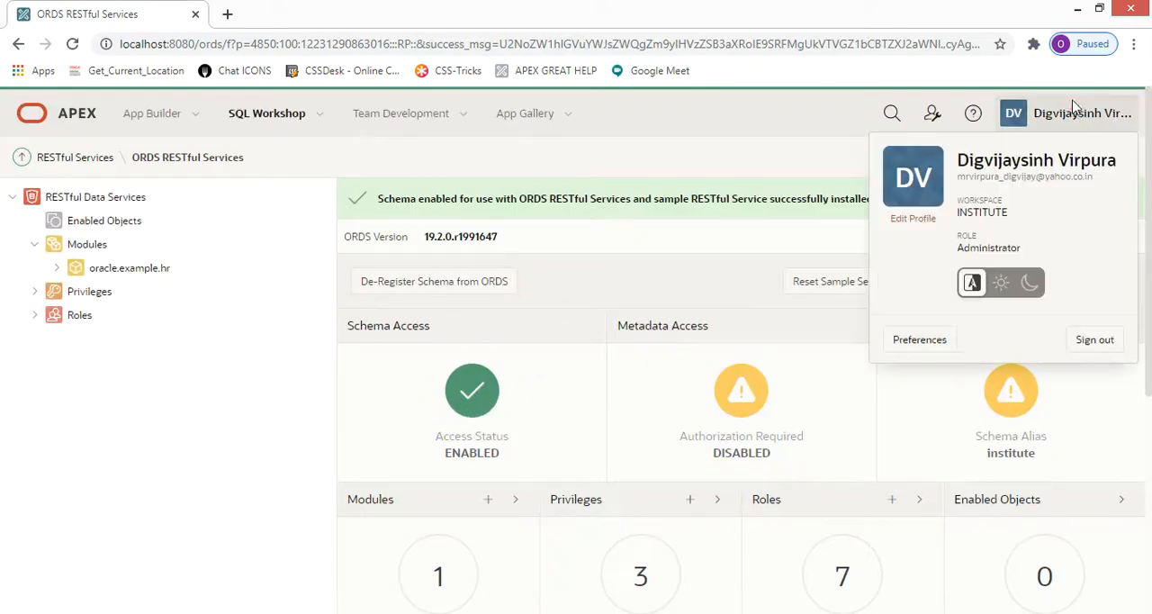
click(1096, 348)
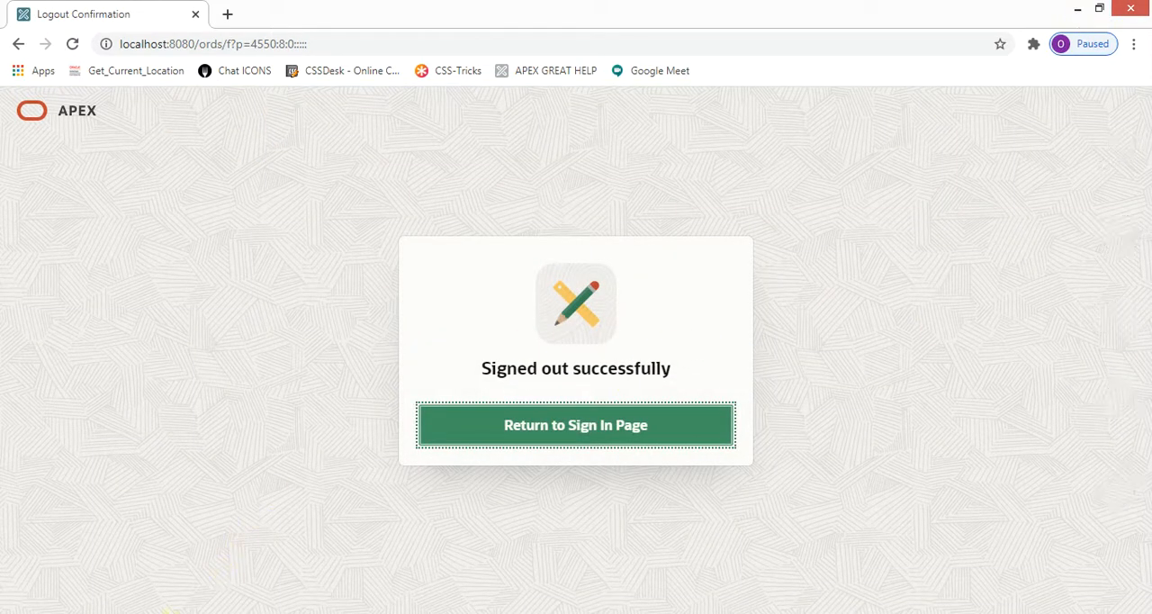
click(167, 612)
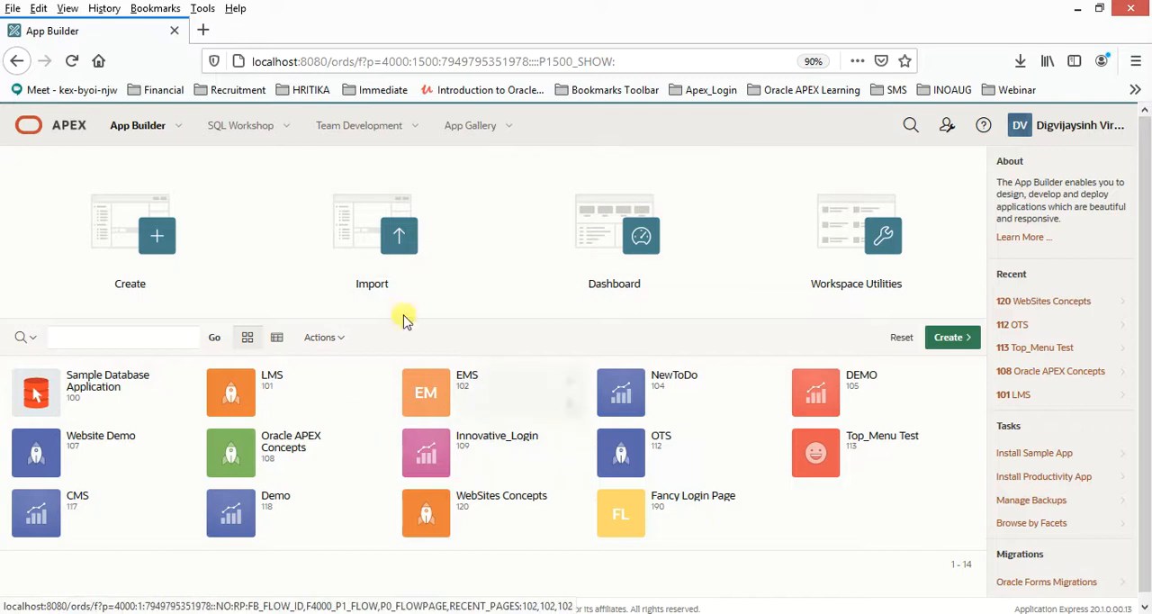
- Check the account's workspace and open RESTful Services for the ORATRIX schema
click(1049, 135)
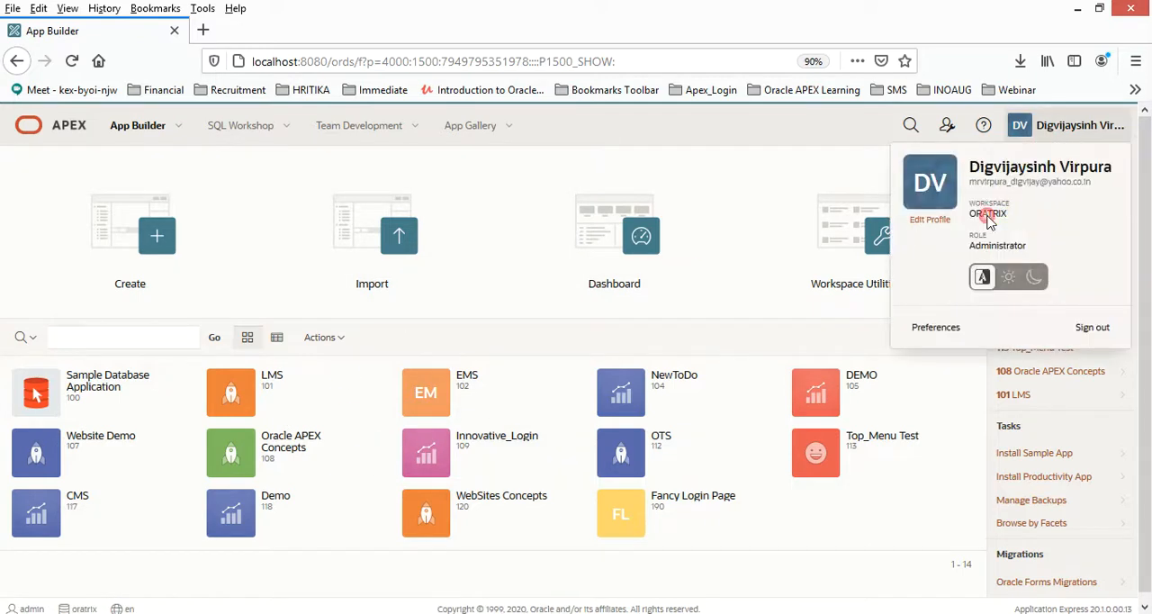
click(746, 583)
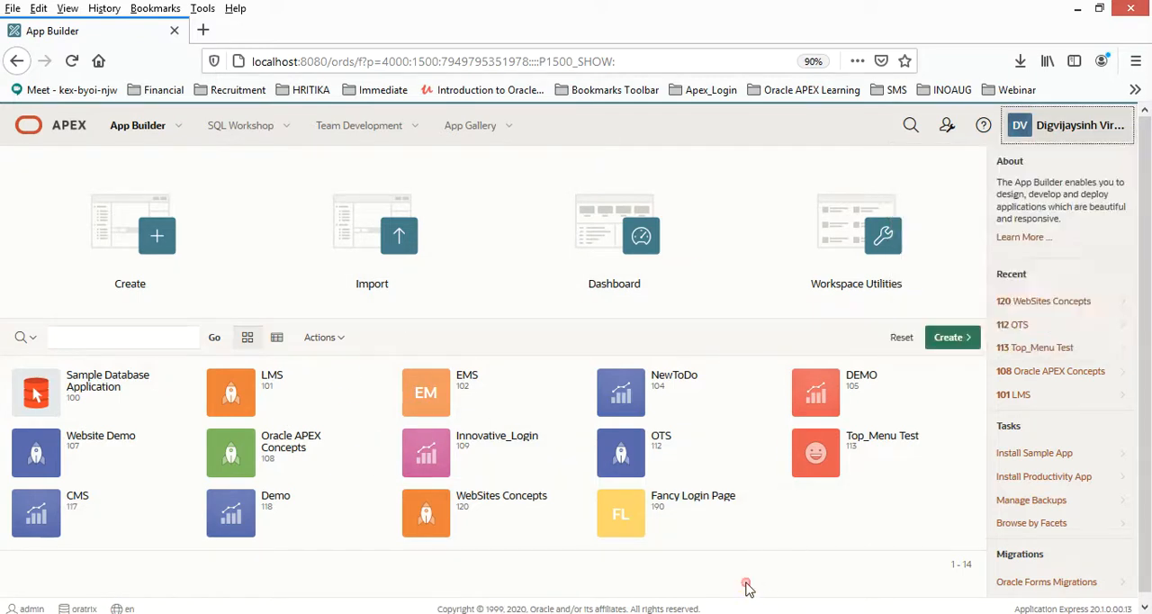
click(286, 128)
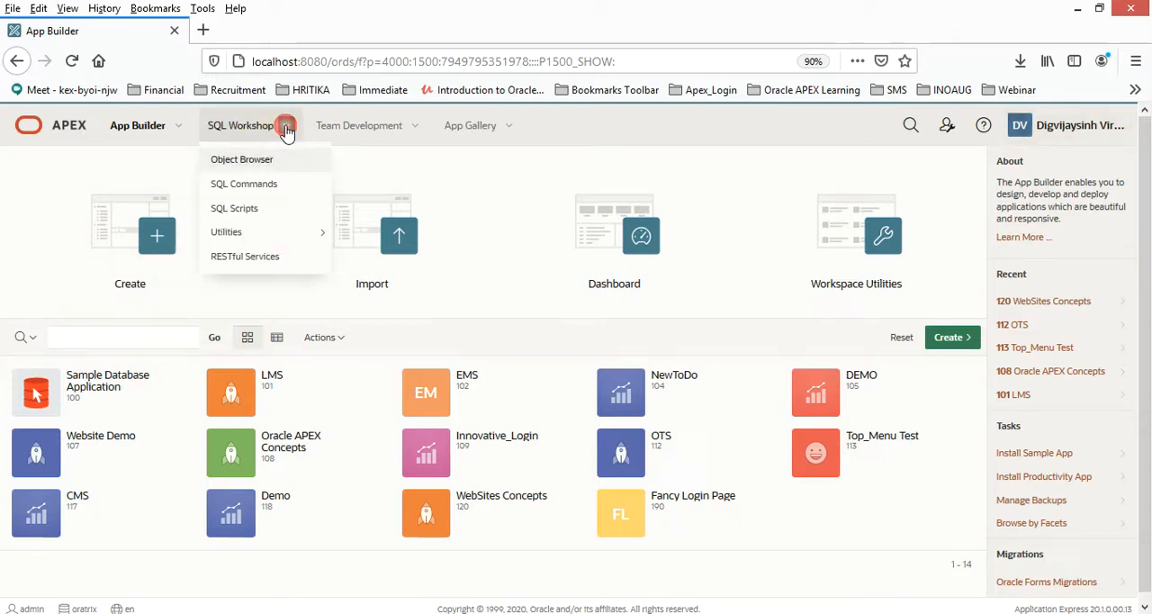
click(248, 257)
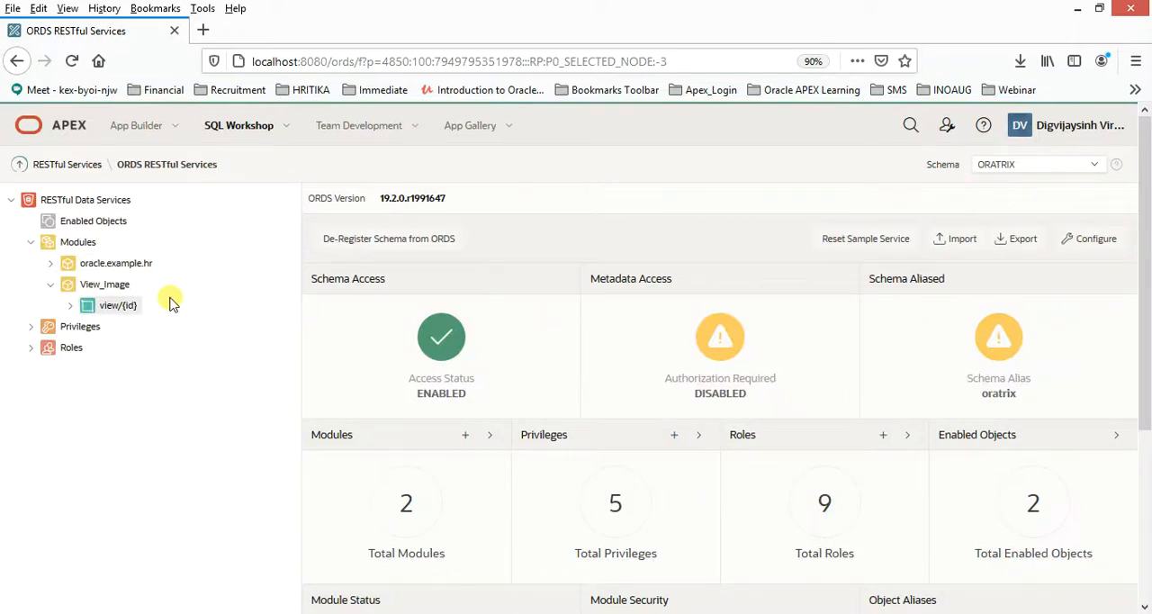
- Browse the ORDS modules and inspect the employees/:id resource template in the oracle.example.hr module
click(51, 283)
click(77, 242)
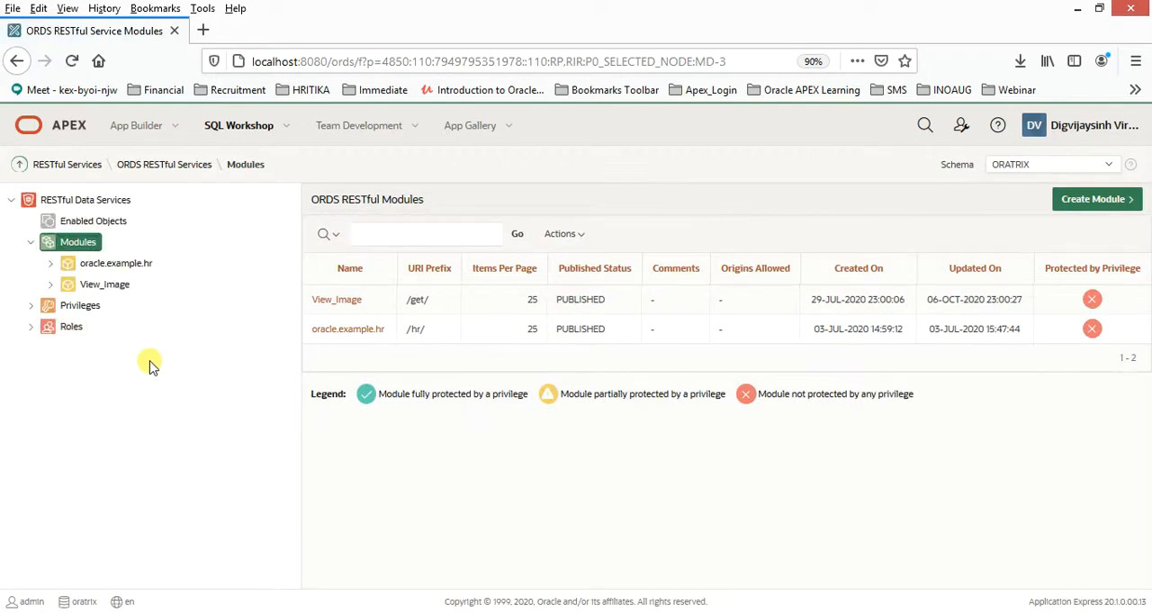
click(51, 264)
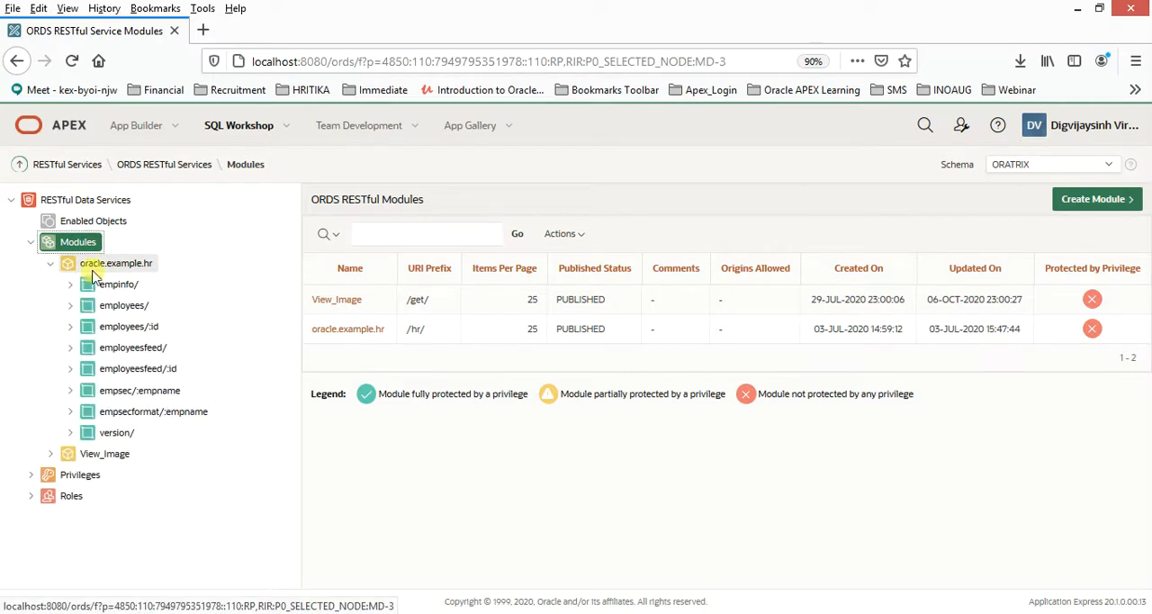
click(106, 329)
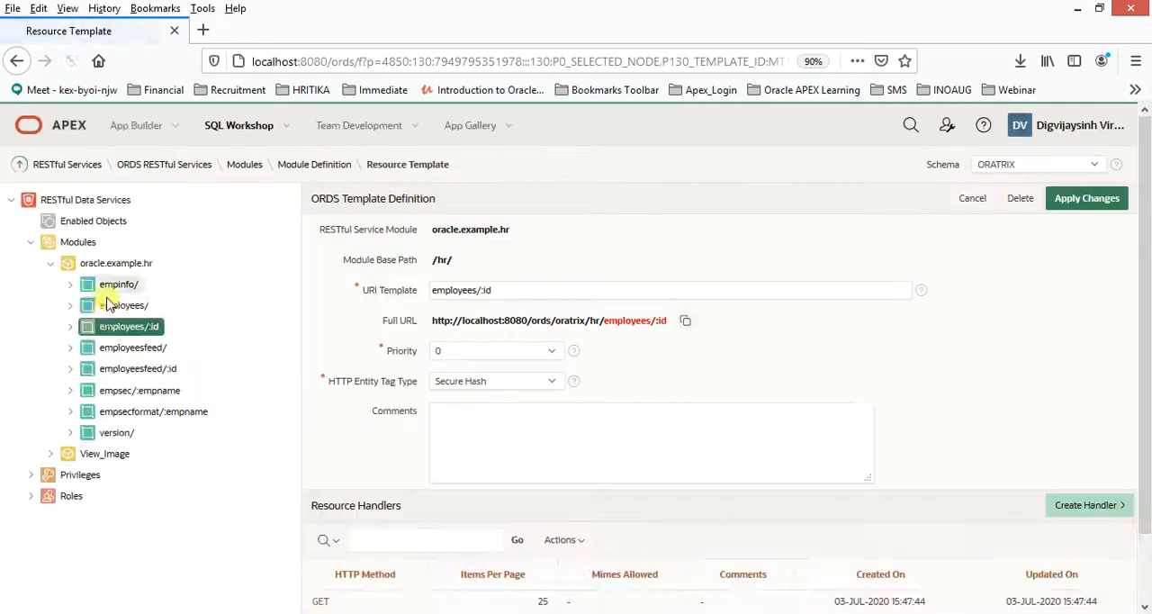
scroll(404, 477, down, 2)
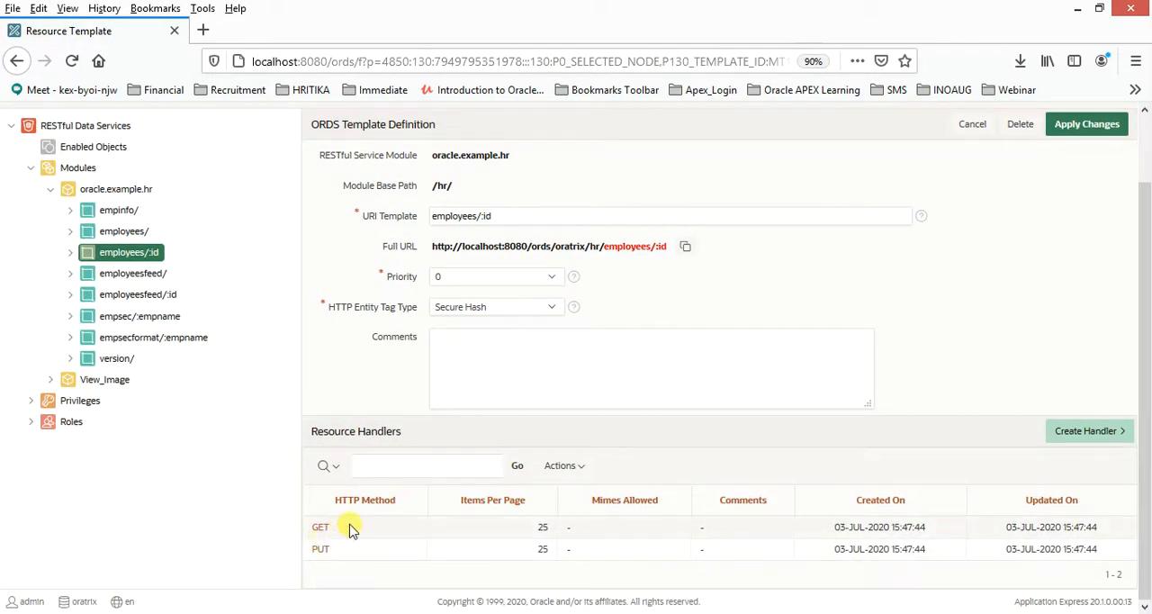
click(51, 191)
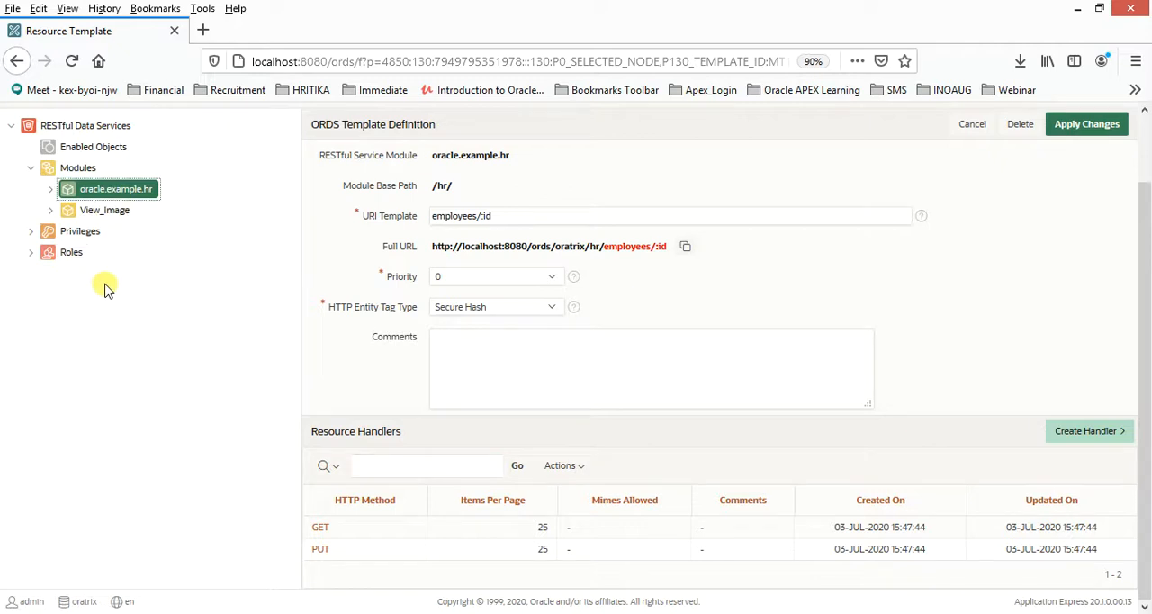
- View the blank definition form for a new ORDS module and expand View_Image for reference
click(72, 169)
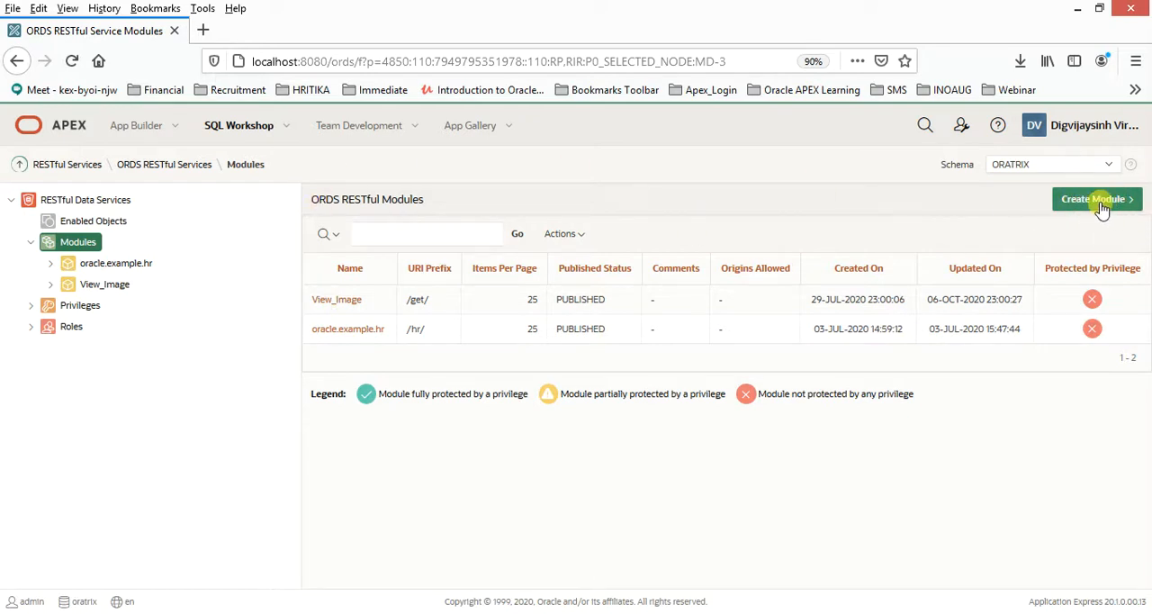
click(1102, 206)
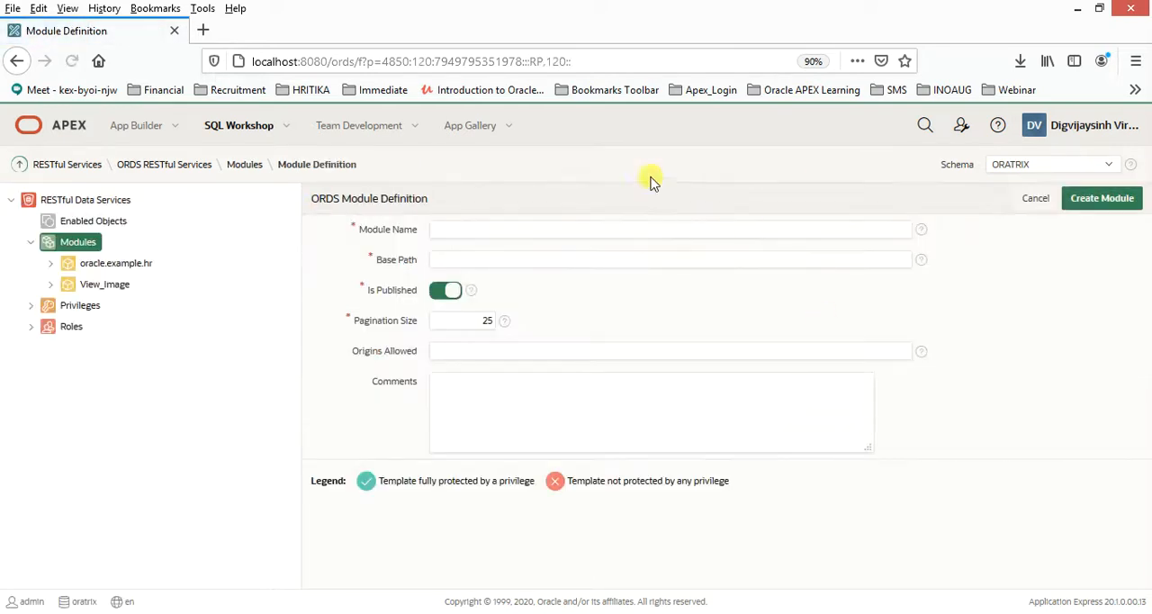
click(51, 284)
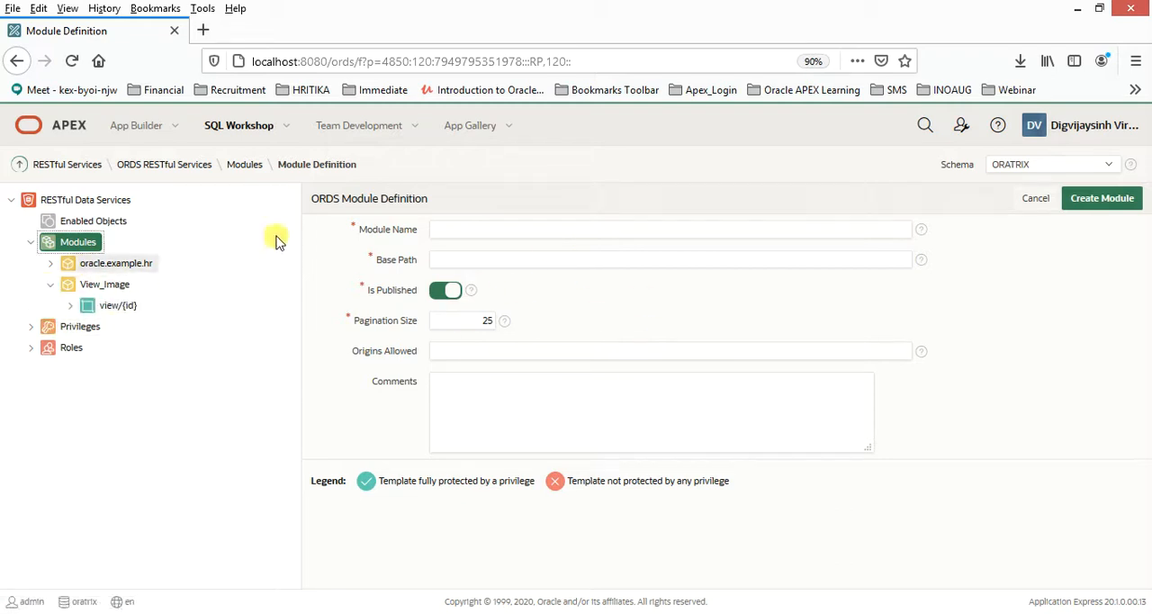
click(459, 228)
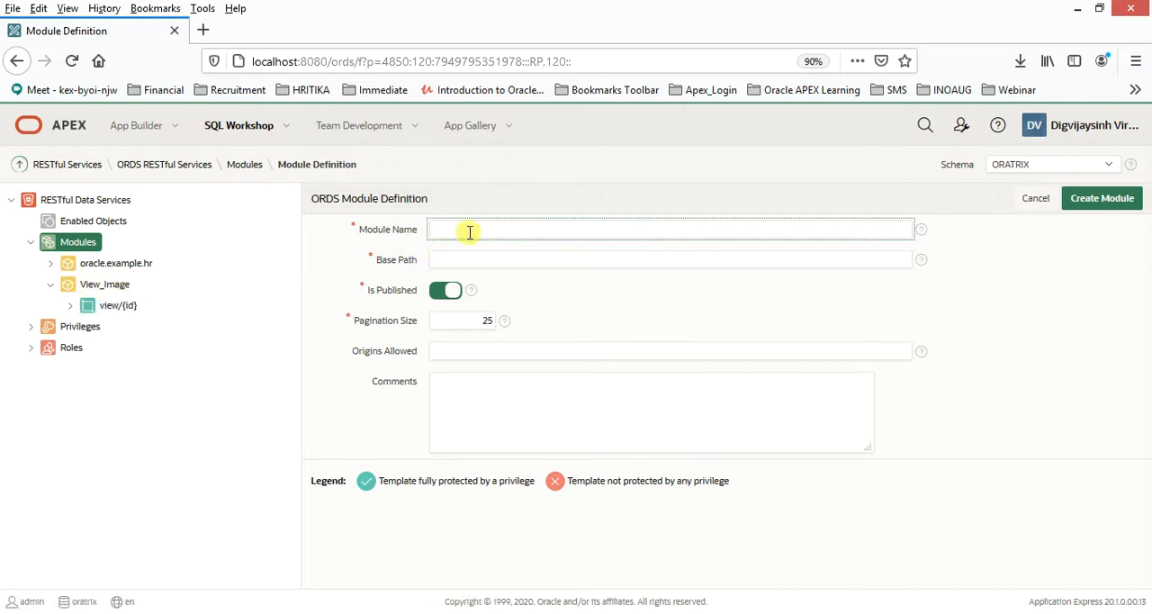
- Open the View_Image module definition and review its base path and resource templates
click(105, 293)
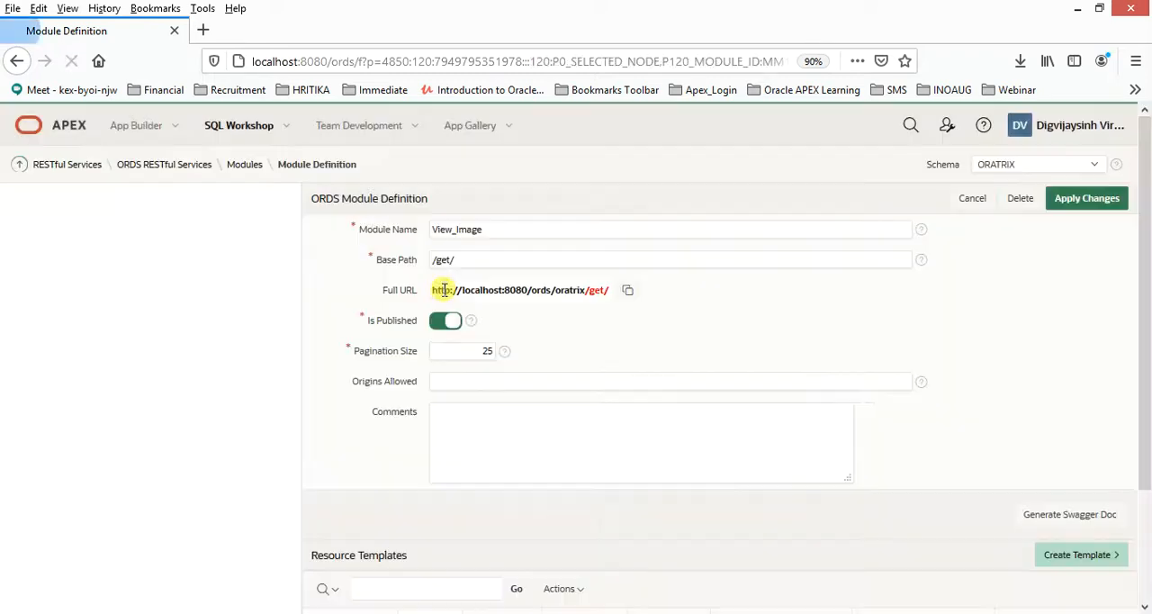
click(466, 261)
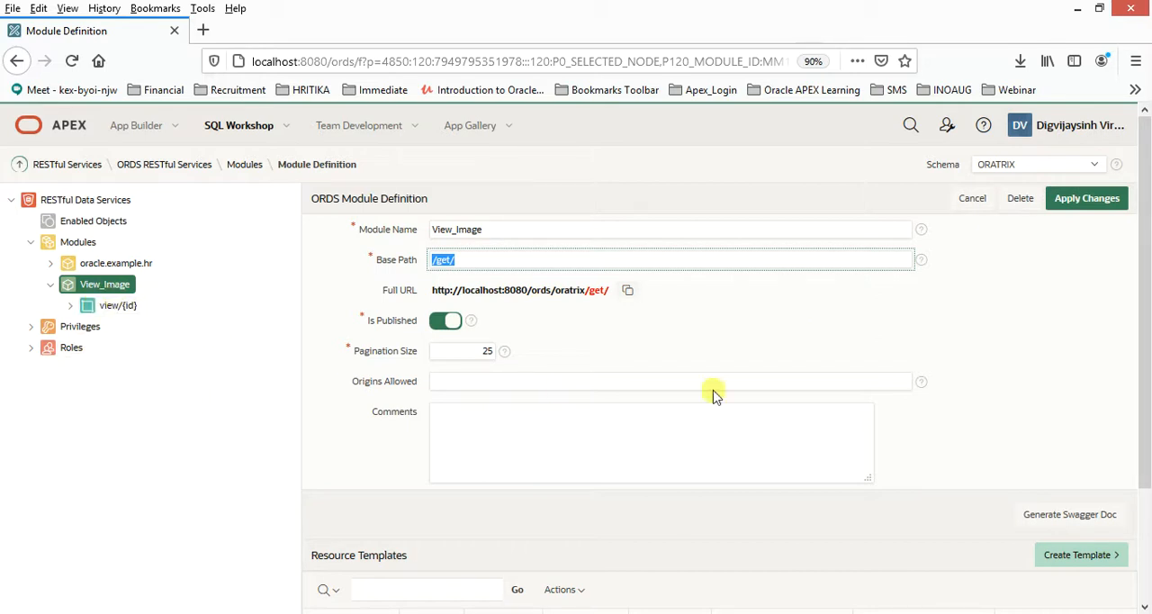
scroll(981, 387, down, 2)
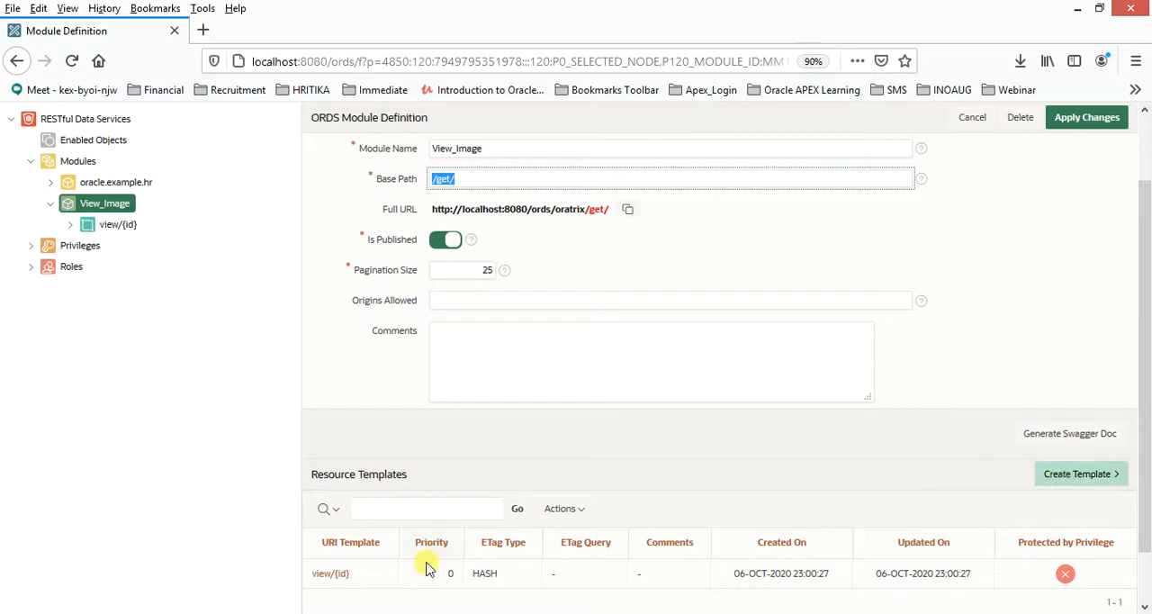
- Review the view/{id} resource template and return to the View_Image module definition
click(333, 576)
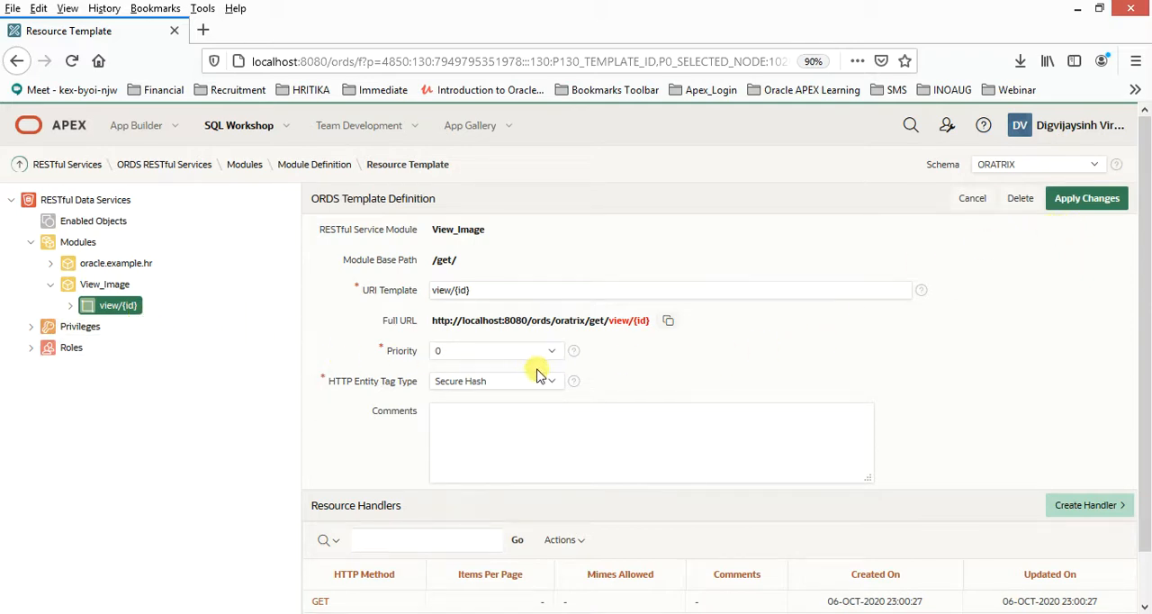
scroll(536, 374, down, 1)
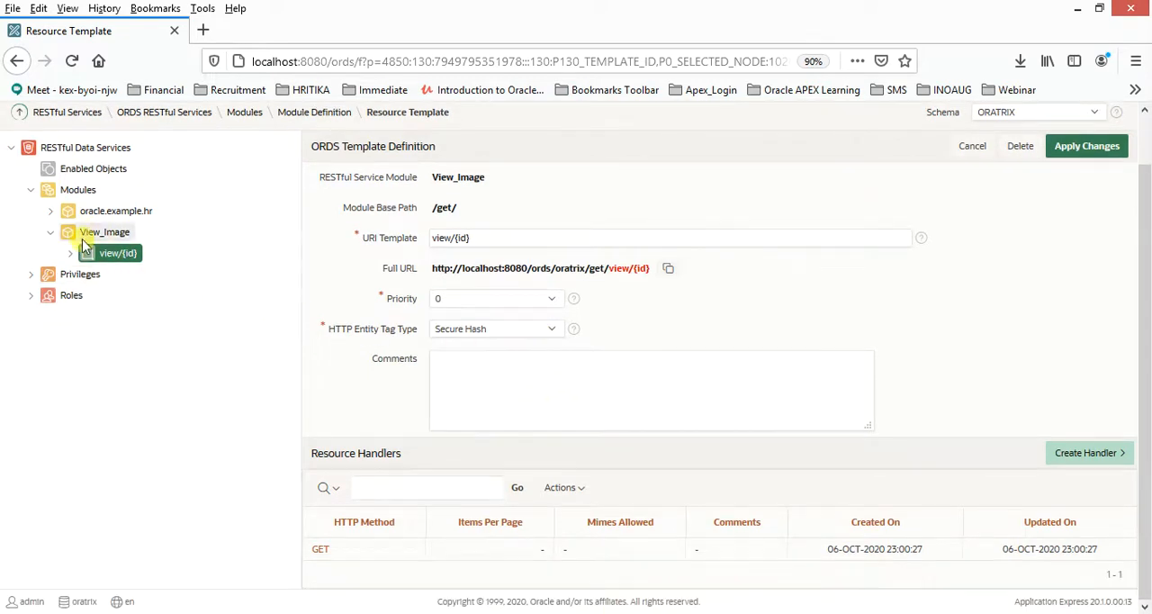
click(101, 232)
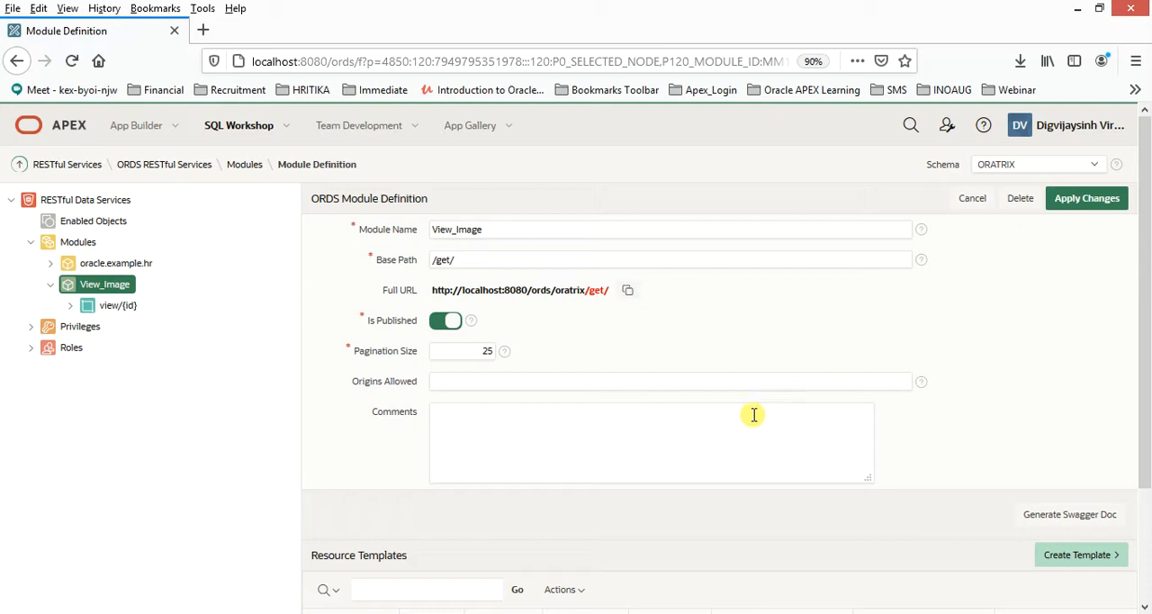
- Open the GET handler of the view/{id} template and examine its method
click(126, 307)
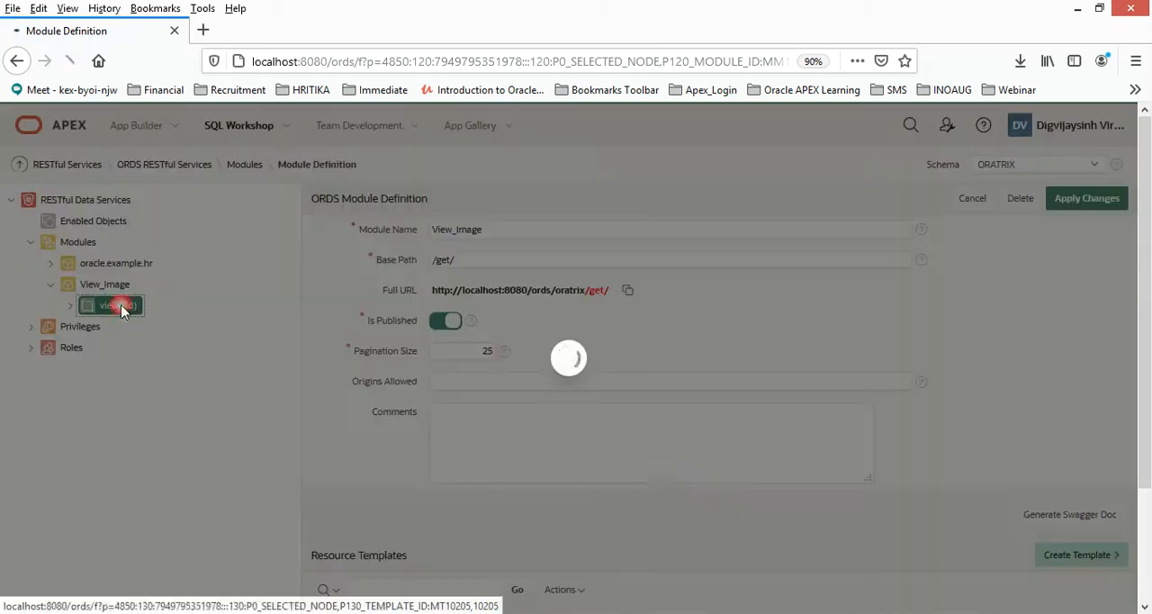
scroll(955, 439, down, 2)
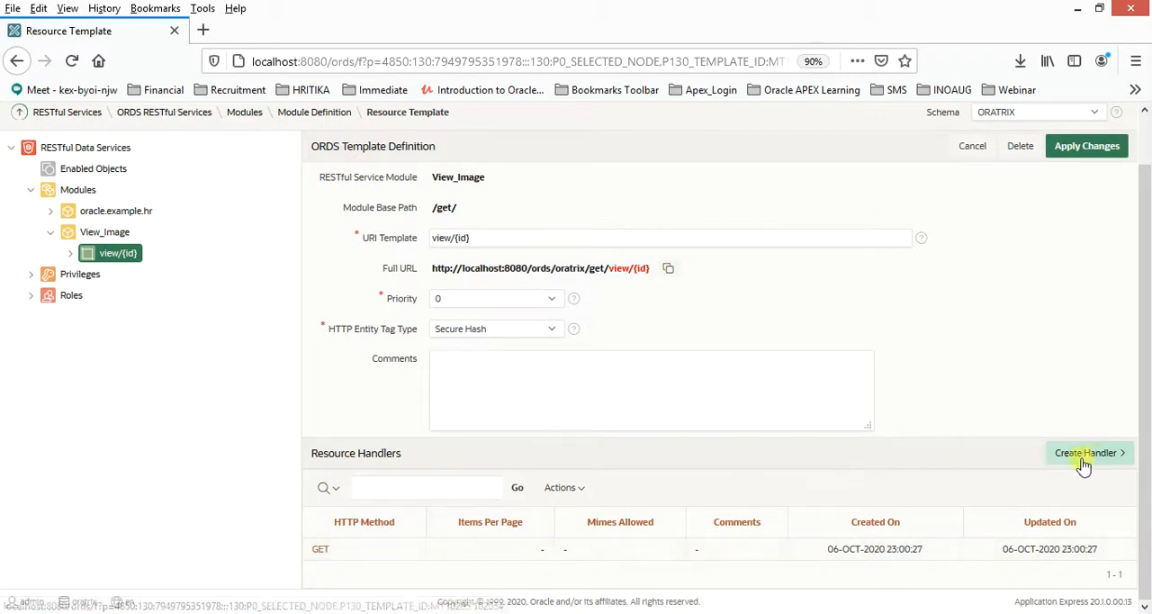
click(320, 549)
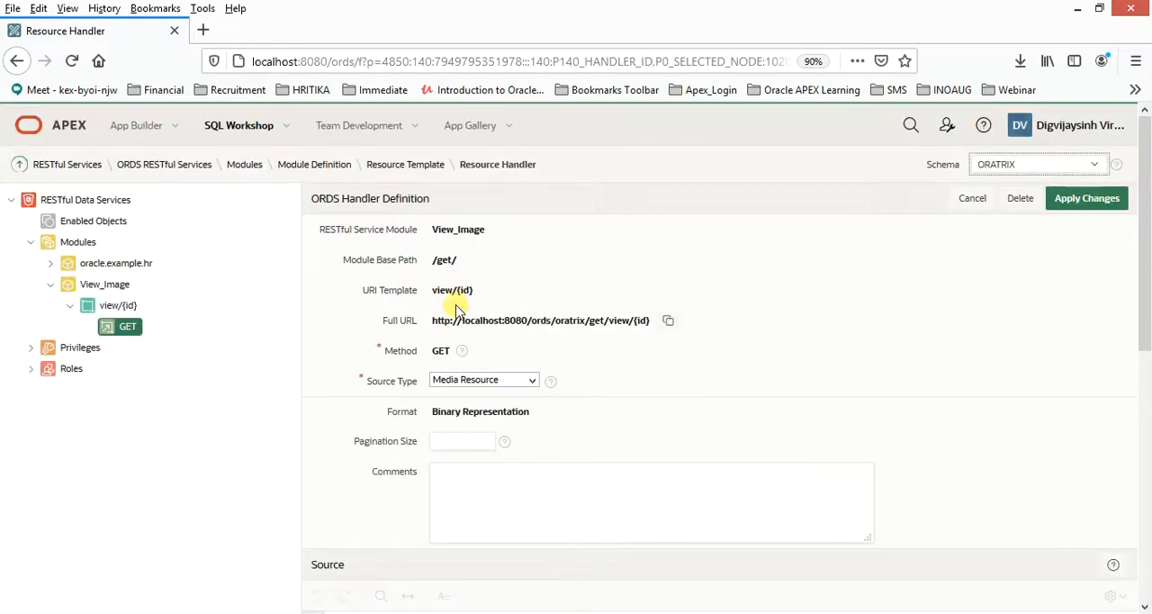
double_click(445, 351)
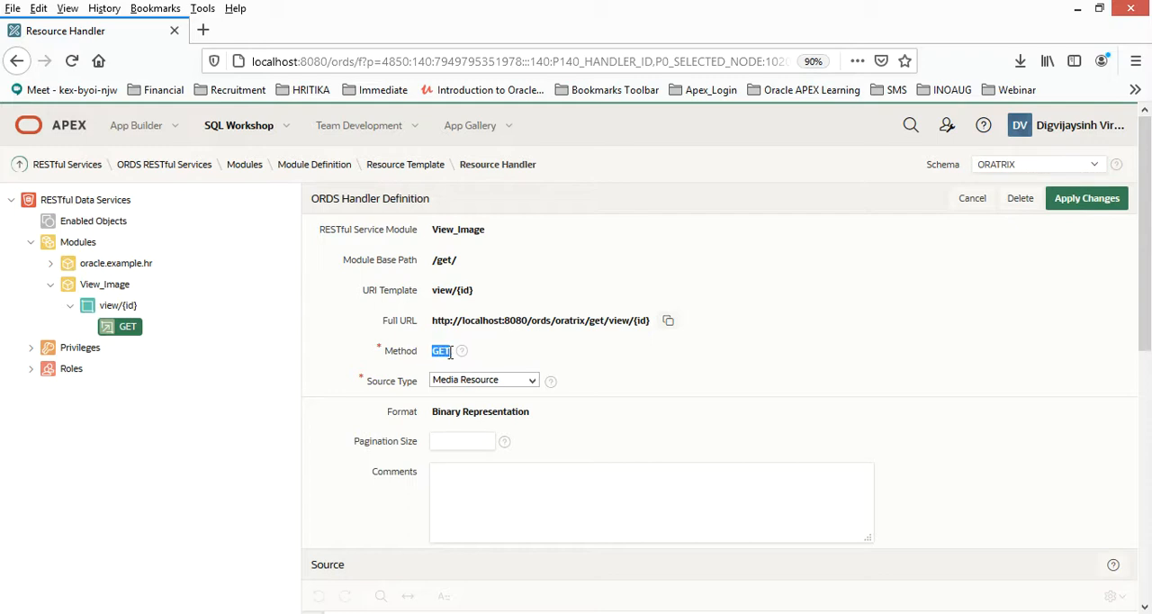
- Review the blank handler definition form for the view/{id} template and its available methods, and cancel it
click(114, 309)
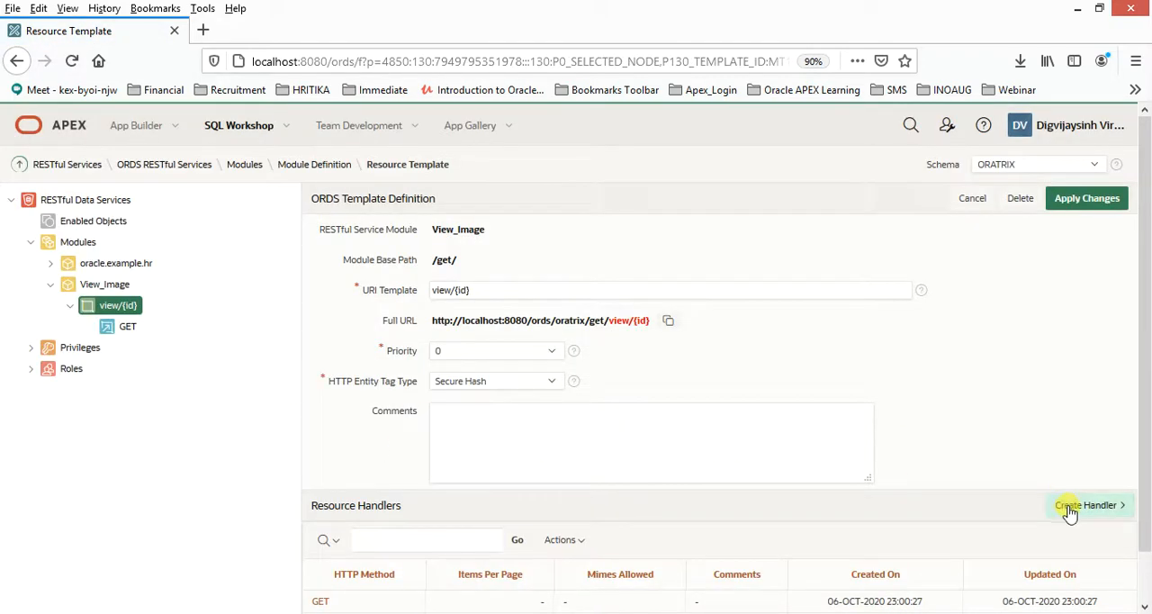
click(1069, 509)
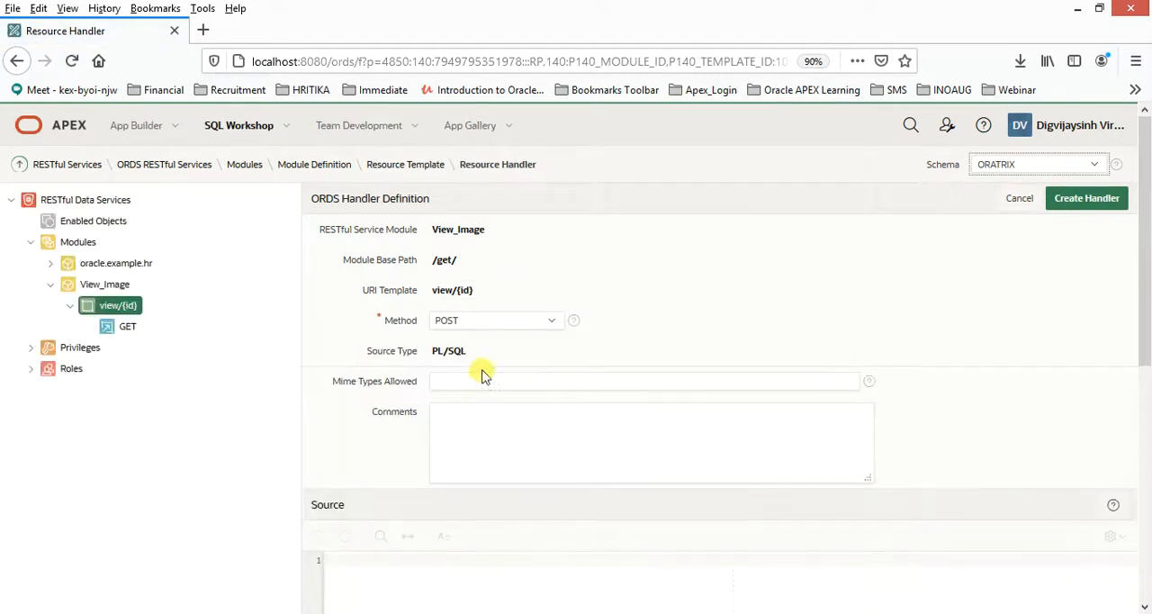
scroll(551, 509, down, 3)
scroll(561, 526, up, 3)
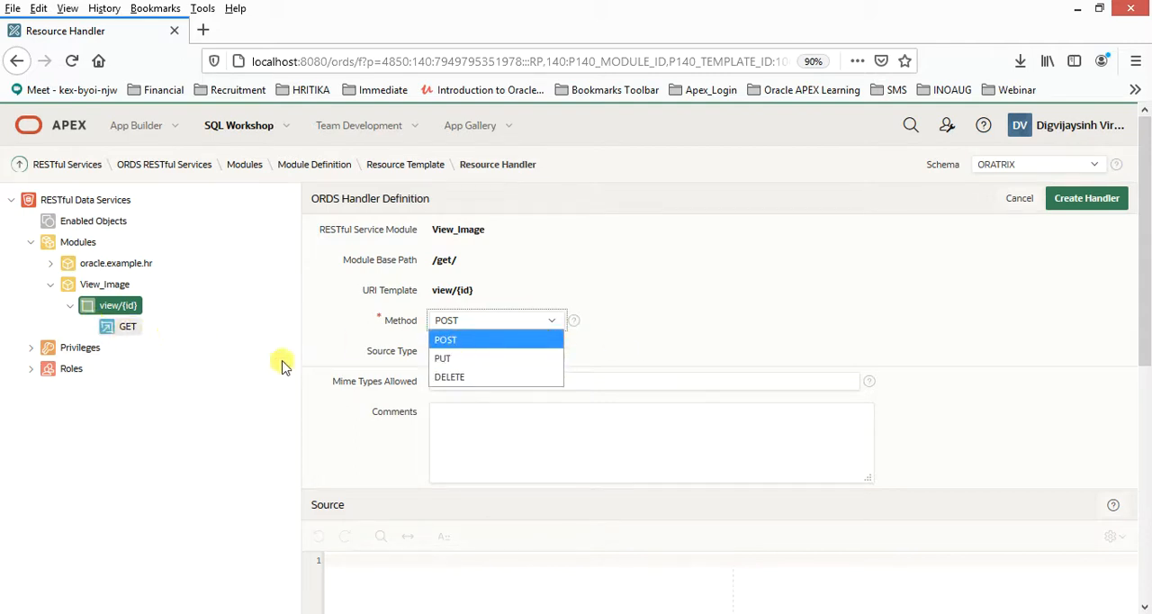
click(477, 340)
scroll(590, 359, down, 3)
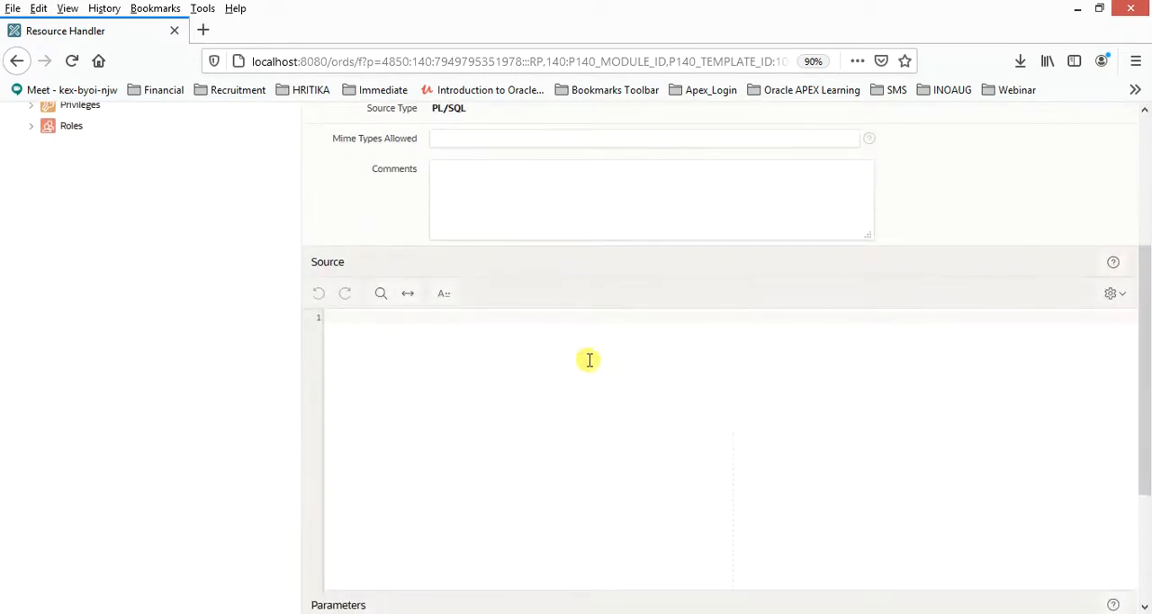
click(462, 375)
scroll(898, 428, up, 3)
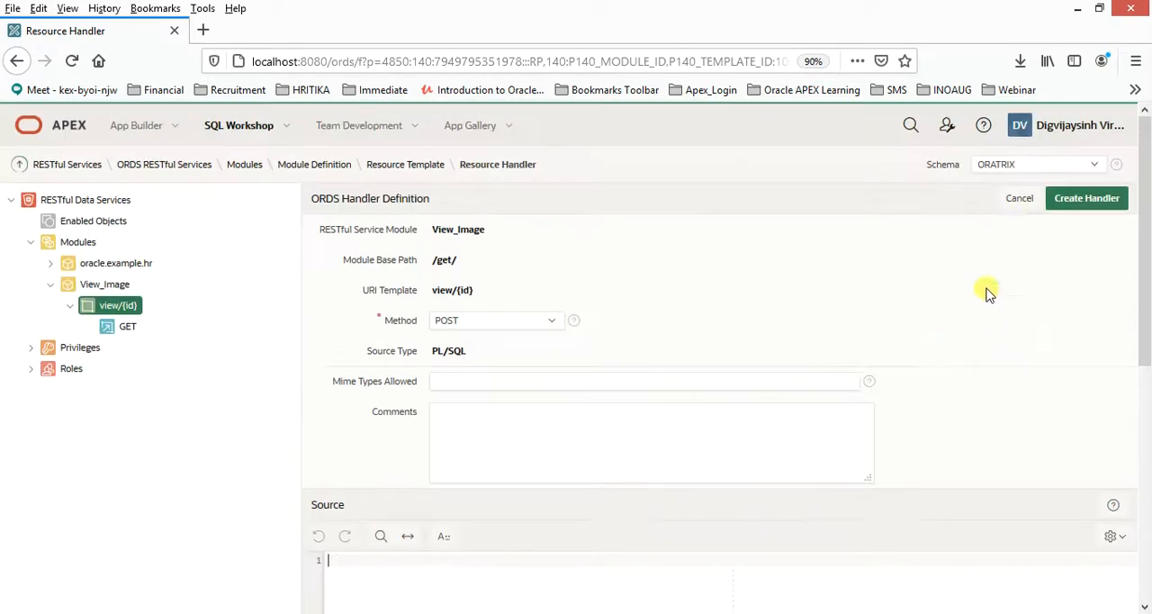
click(1020, 199)
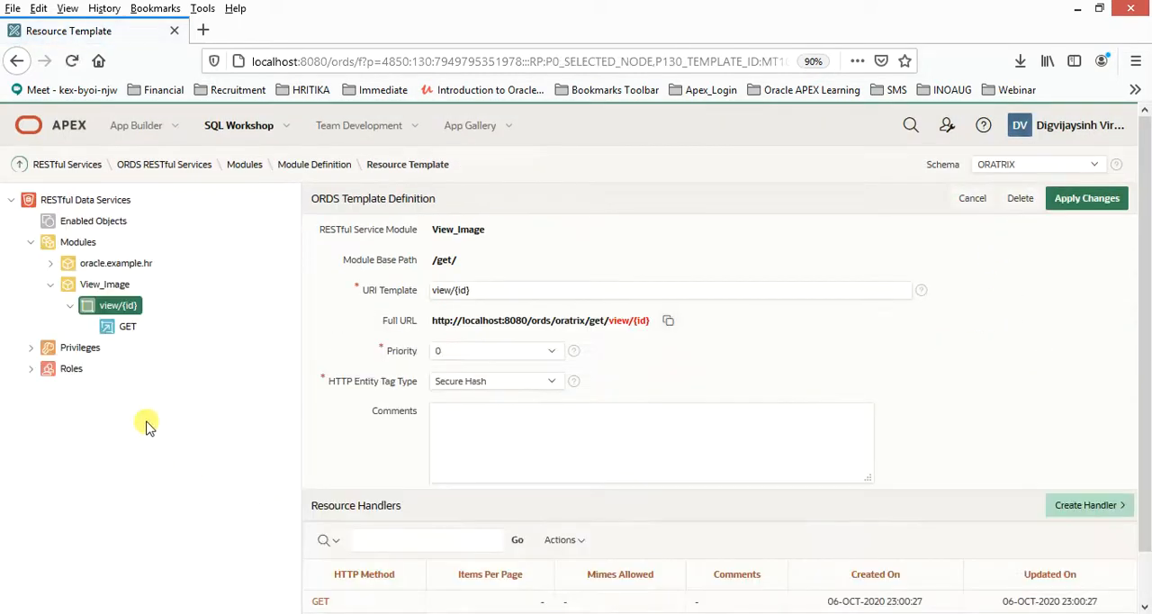
- Open the GET handler of view/{id} and examine its full URL, source type and the table its source query uses
click(125, 330)
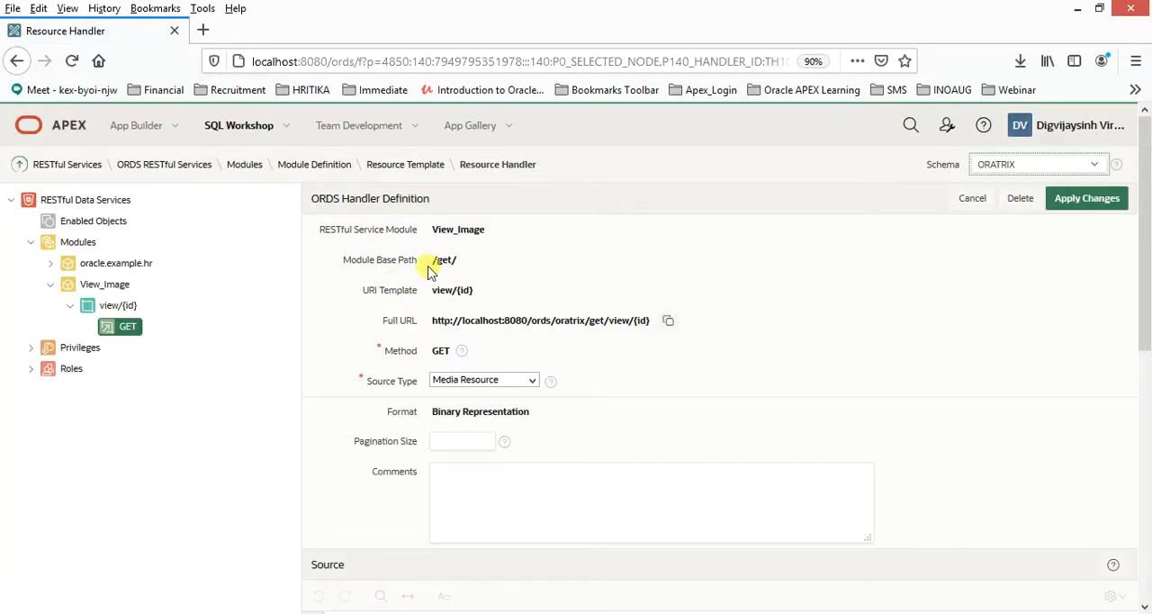
drag(432, 259, 629, 324)
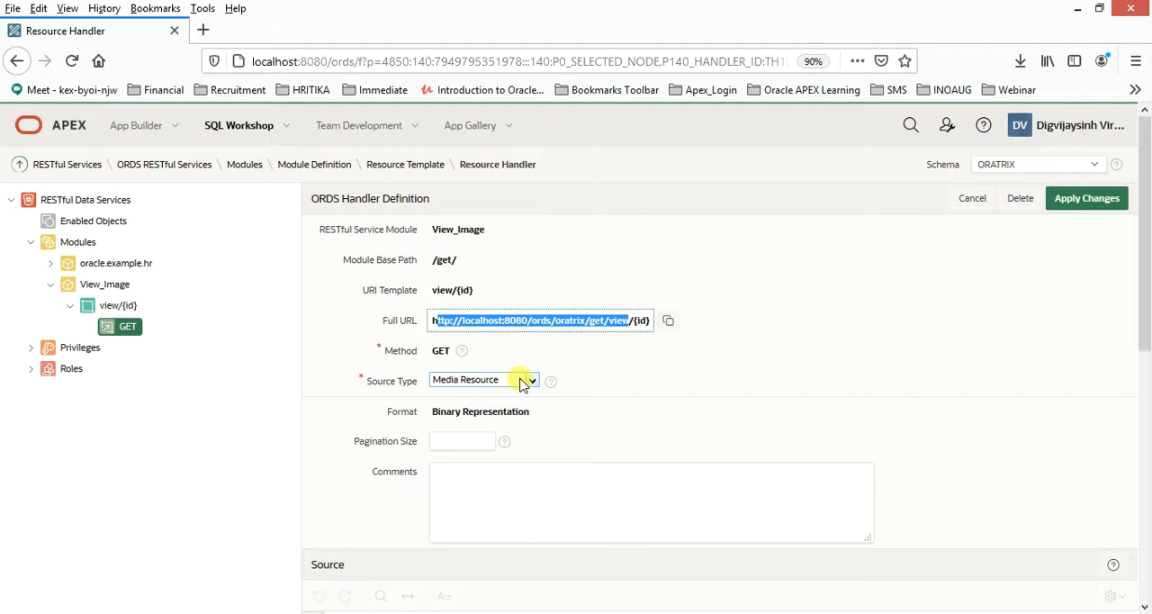
scroll(517, 389, down, 2)
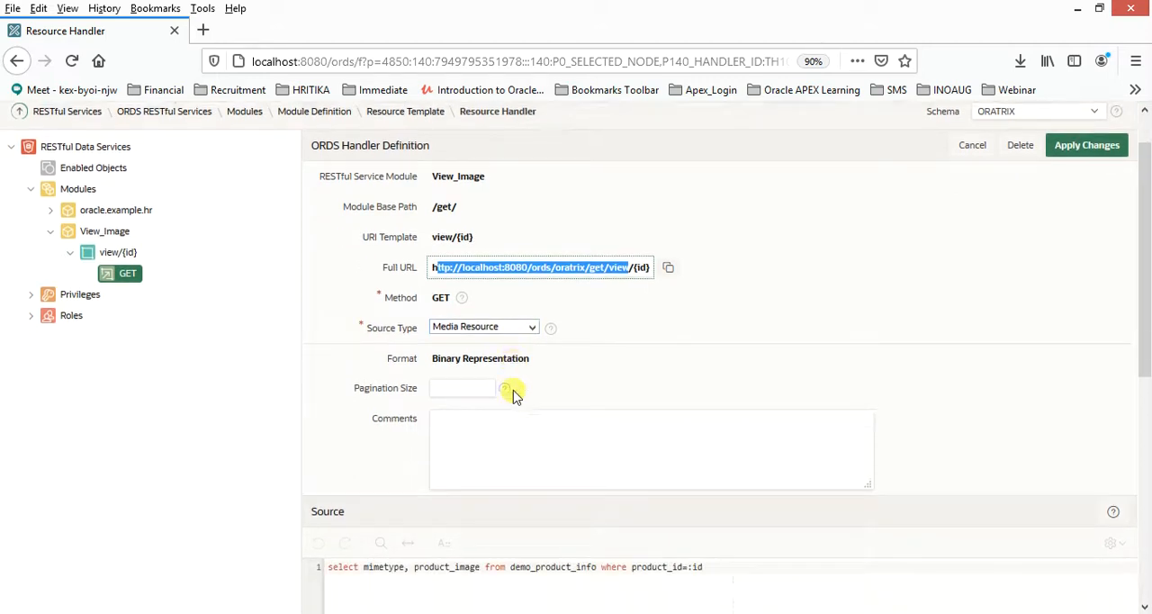
double_click(557, 539)
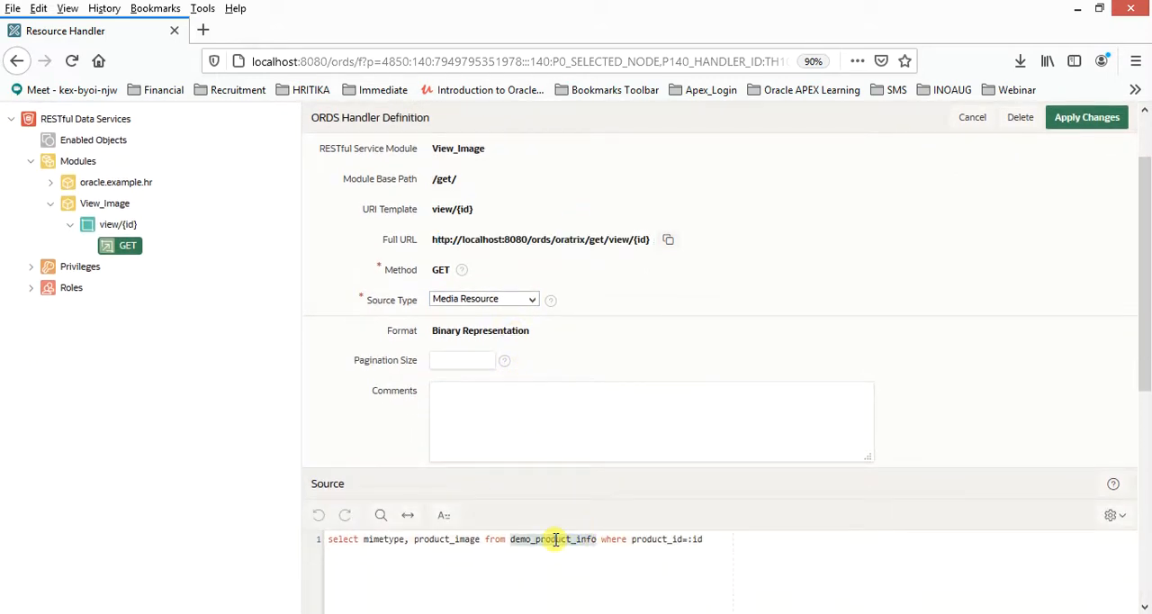
- Open SQL Commands in a separate browser tab and run select * from demo_product_info
scroll(334, 311, up, 2)
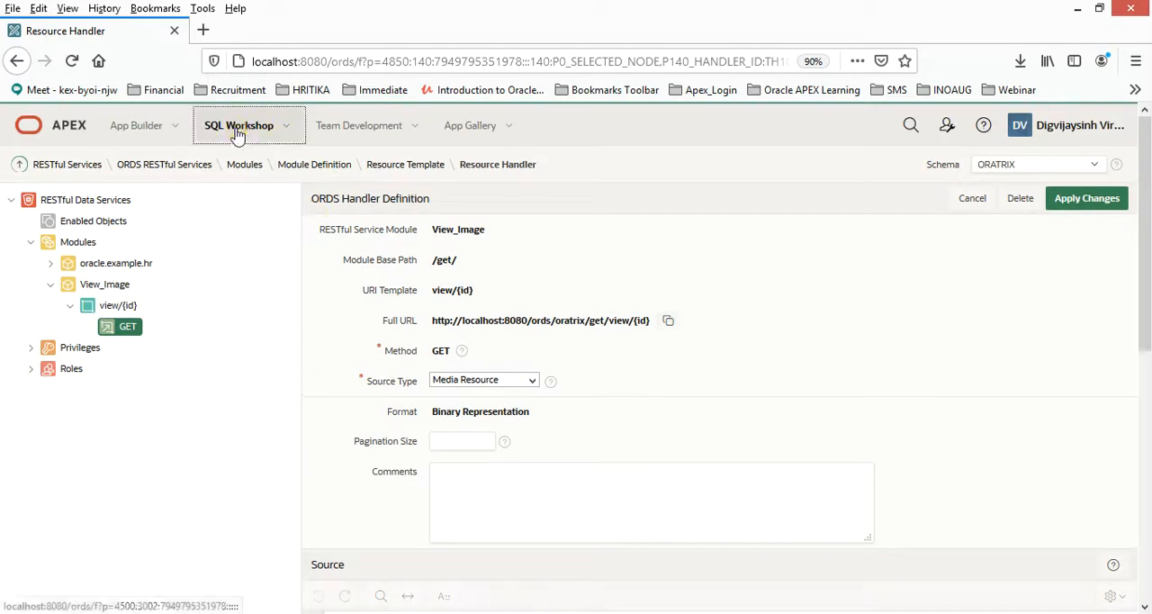
middle_click(252, 139)
click(212, 27)
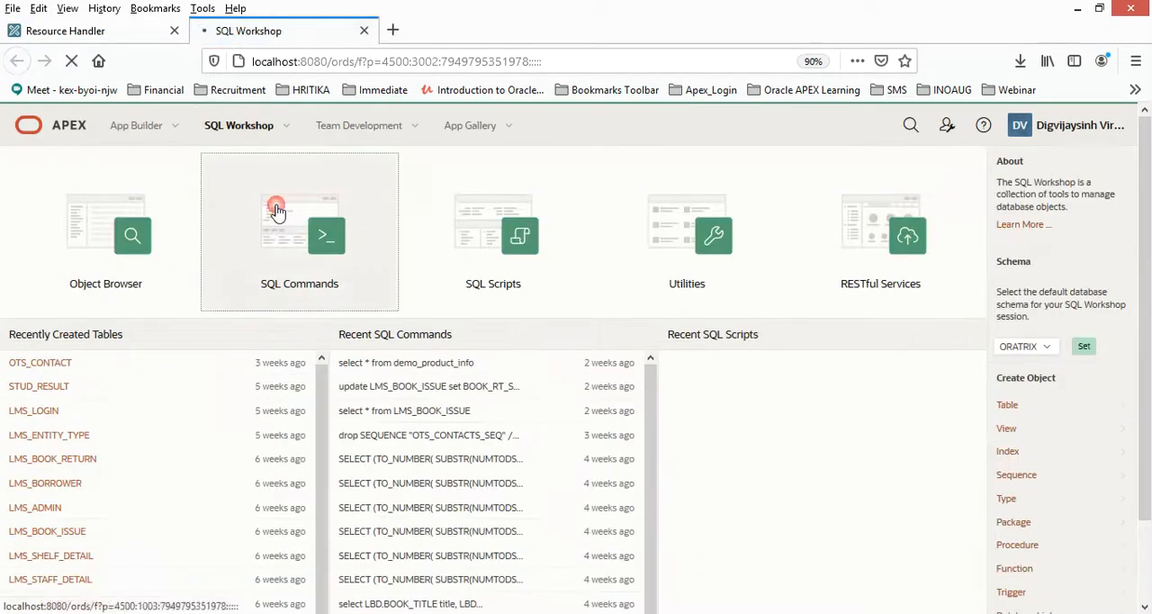
click(277, 211)
click(246, 287)
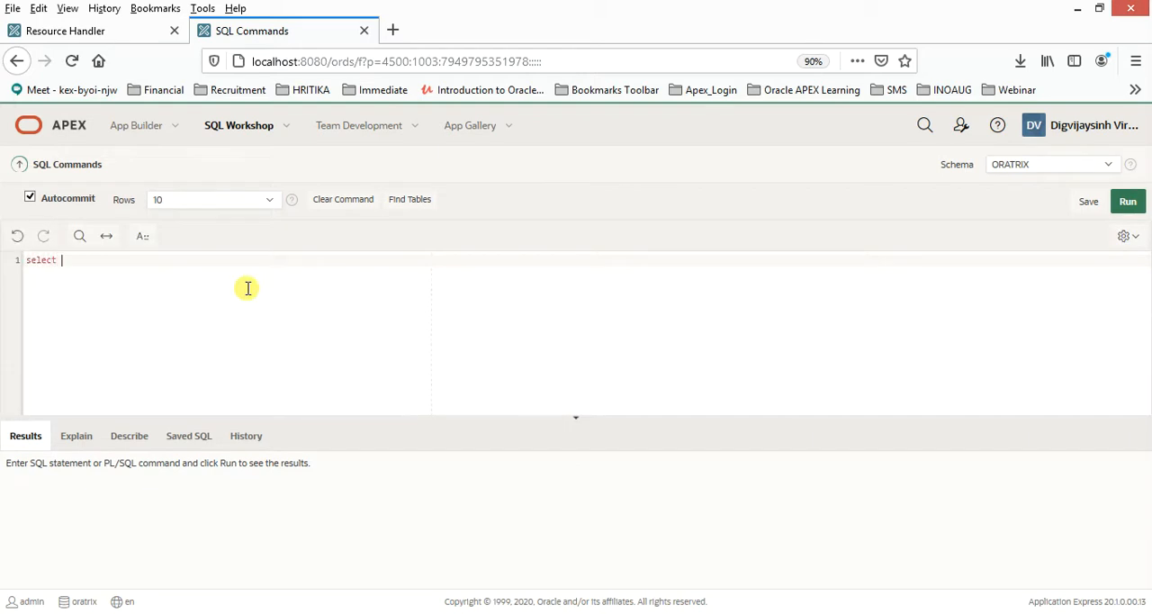
text(select * from demo_product_info)
key(ctrl+a)
click(1127, 202)
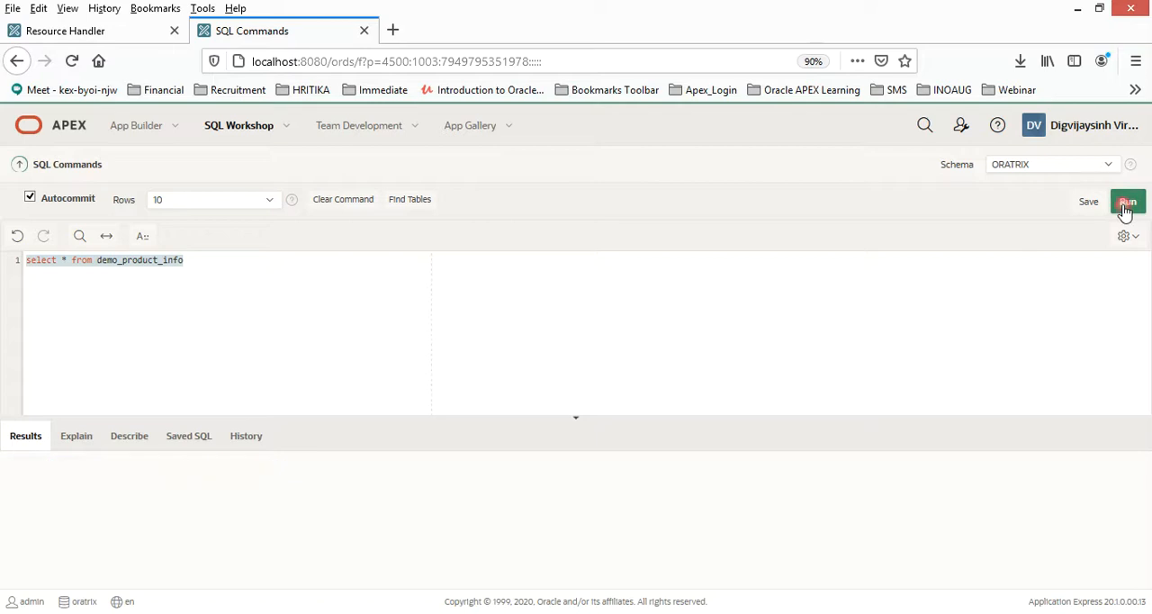
- Examine the product rows in the query results, focusing on the PRODUCT_ID, PRODUCT_IMAGE and MIMETYPE columns
scroll(689, 526, down, 3)
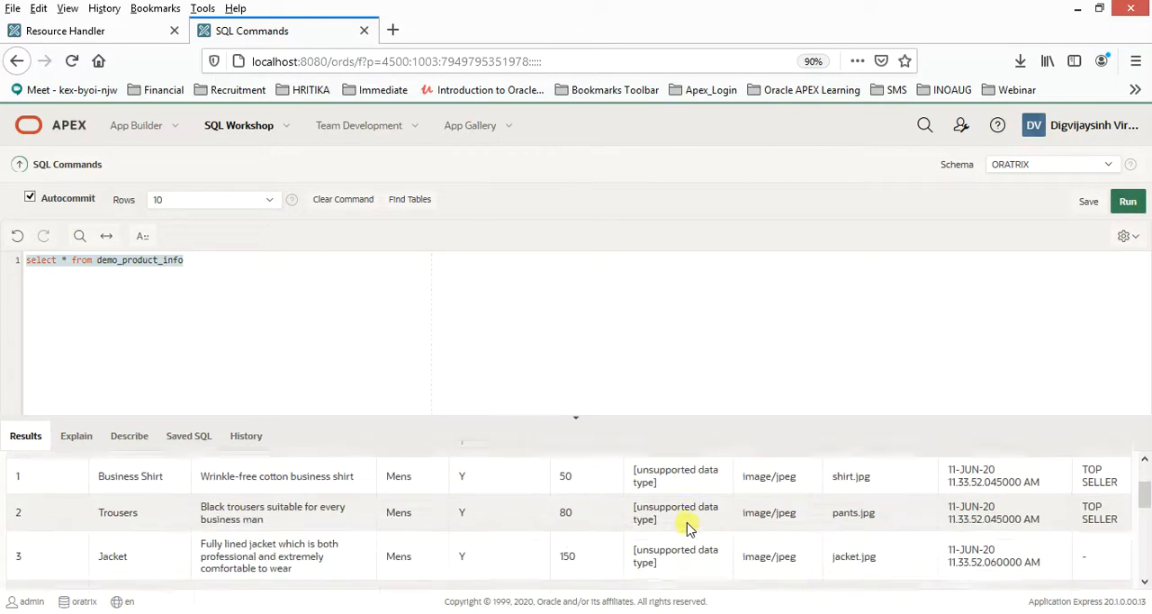
scroll(748, 506, up, 3)
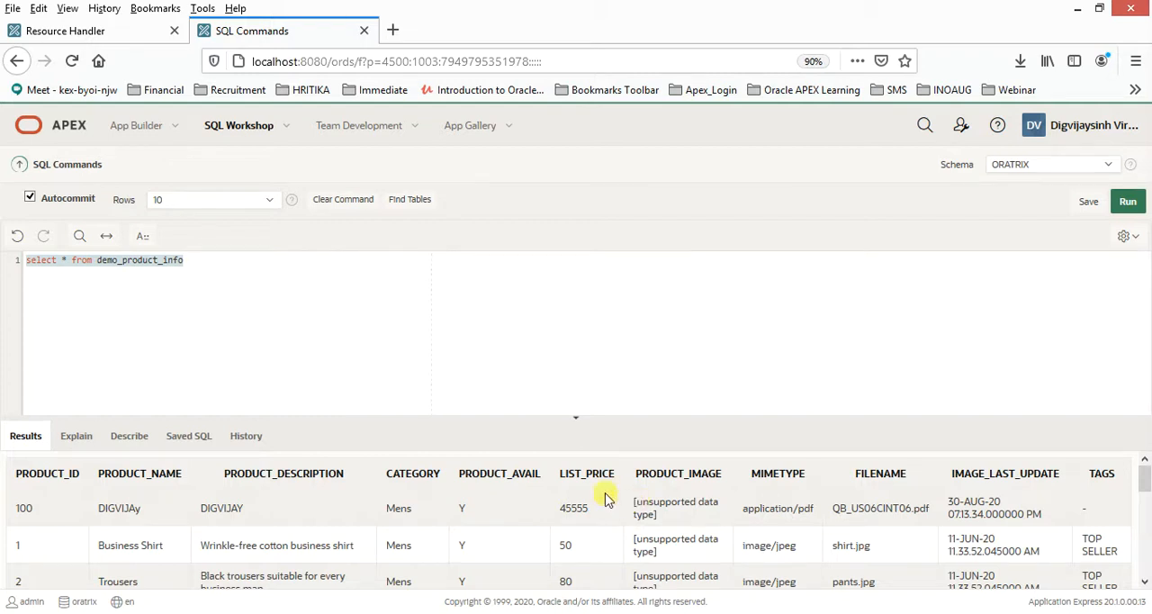
scroll(21, 526, down, 2)
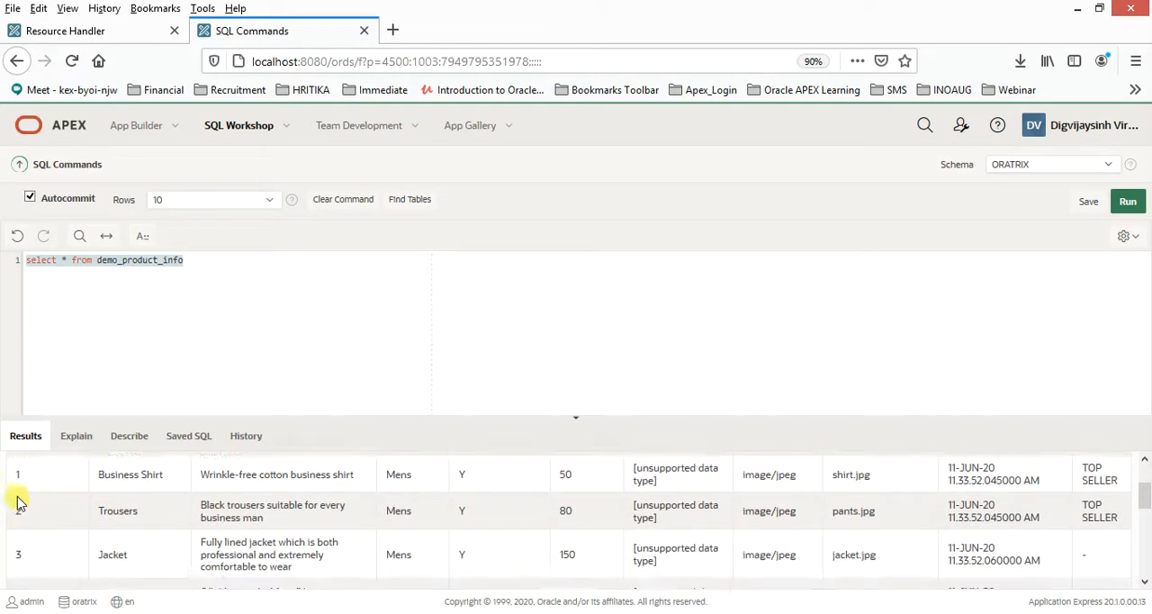
click(16, 476)
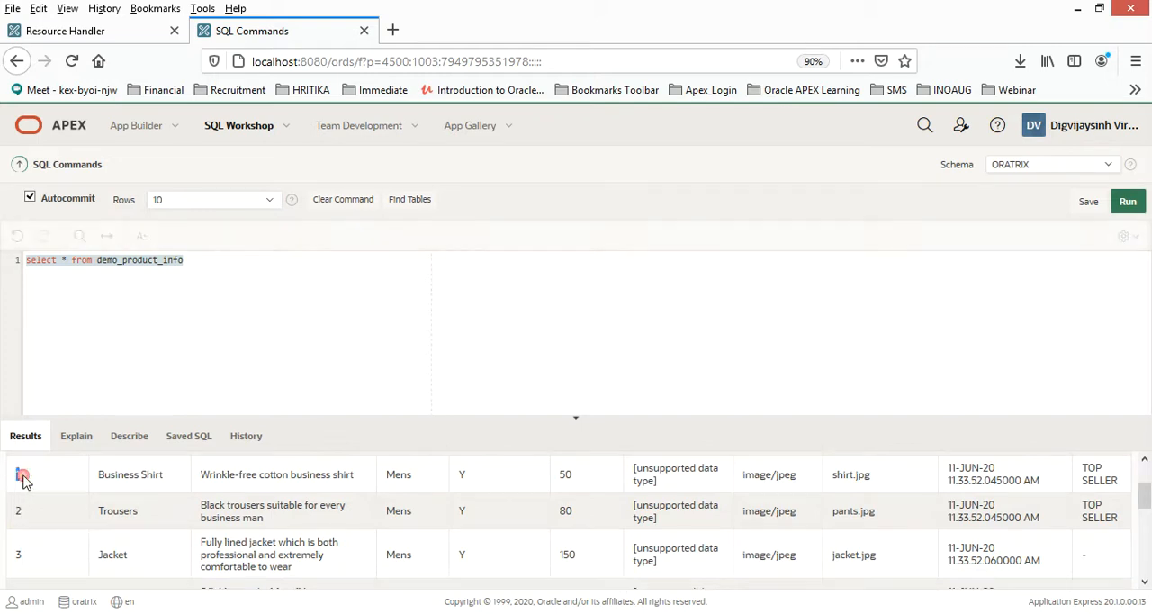
scroll(77, 510, up, 2)
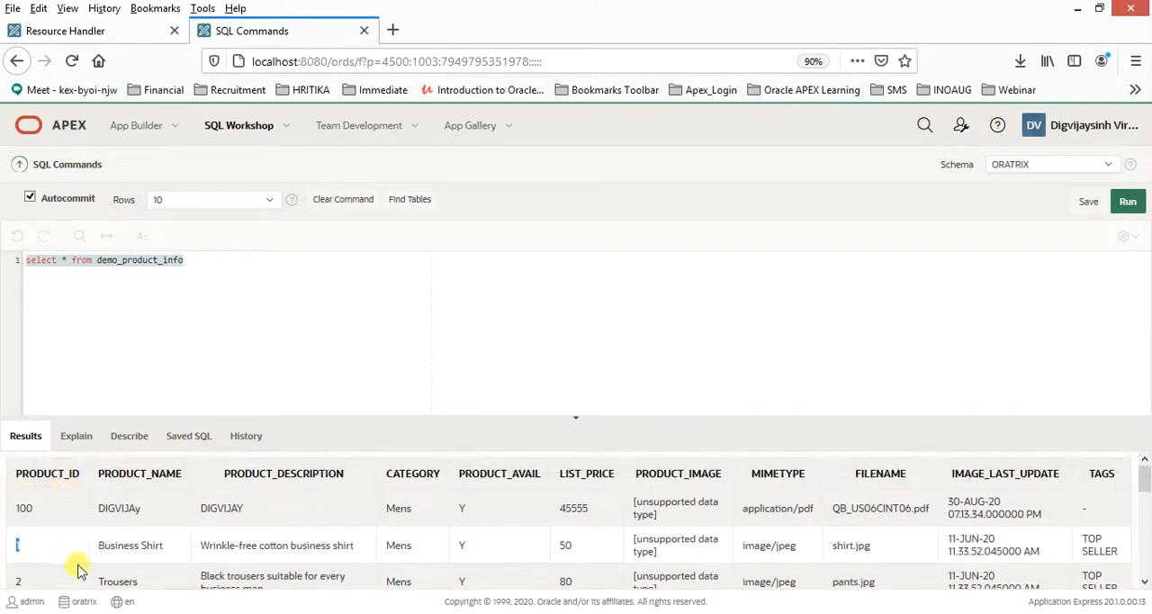
drag(810, 477, 639, 475)
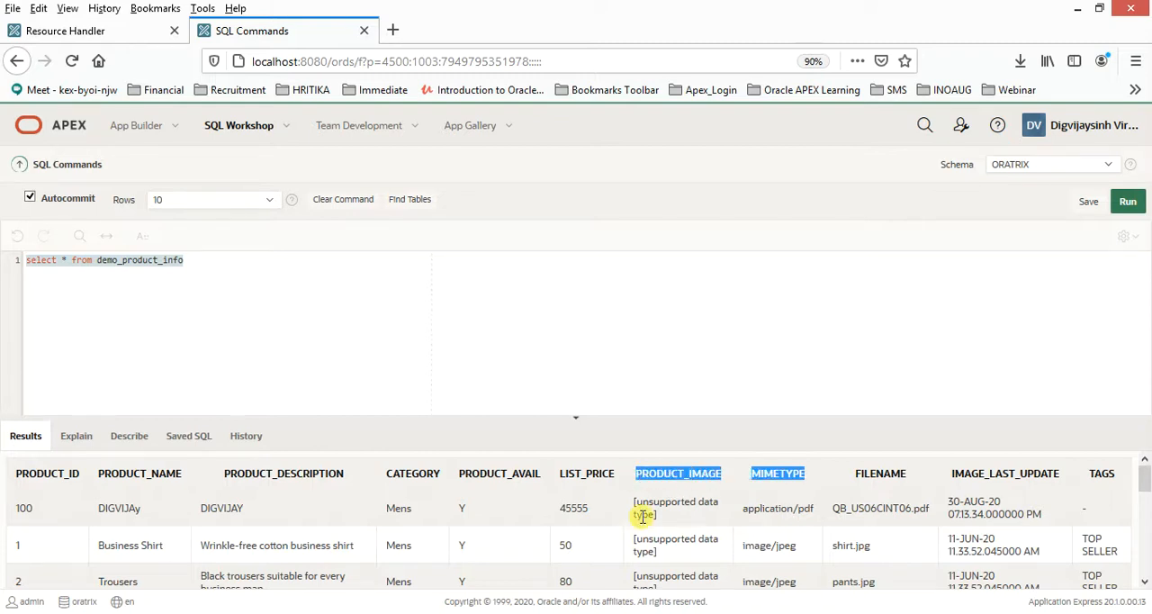
double_click(763, 473)
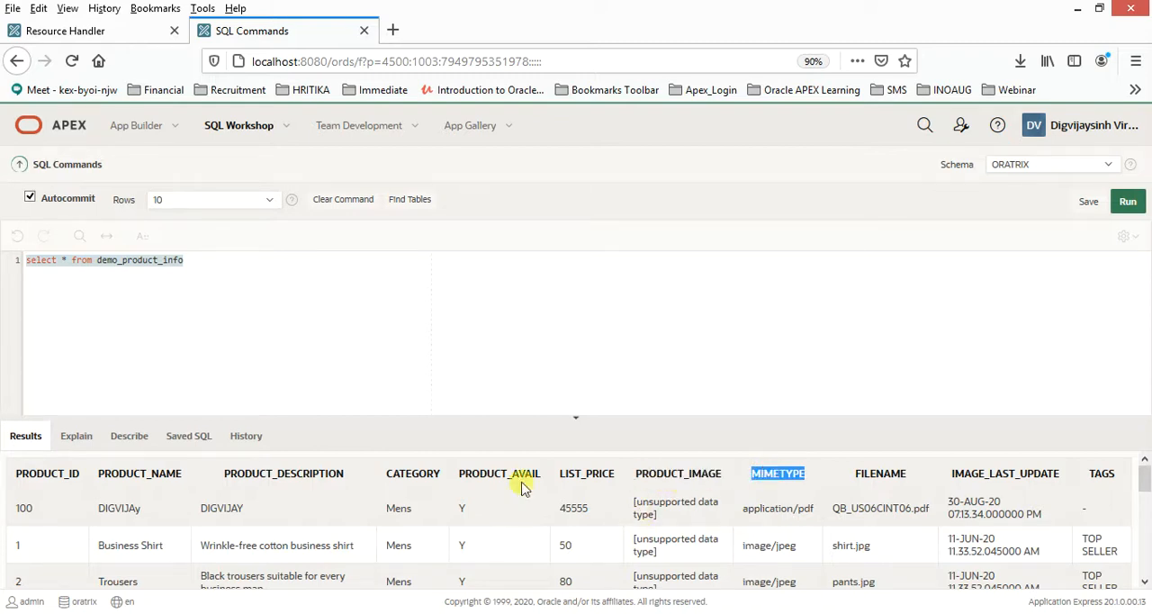
double_click(56, 473)
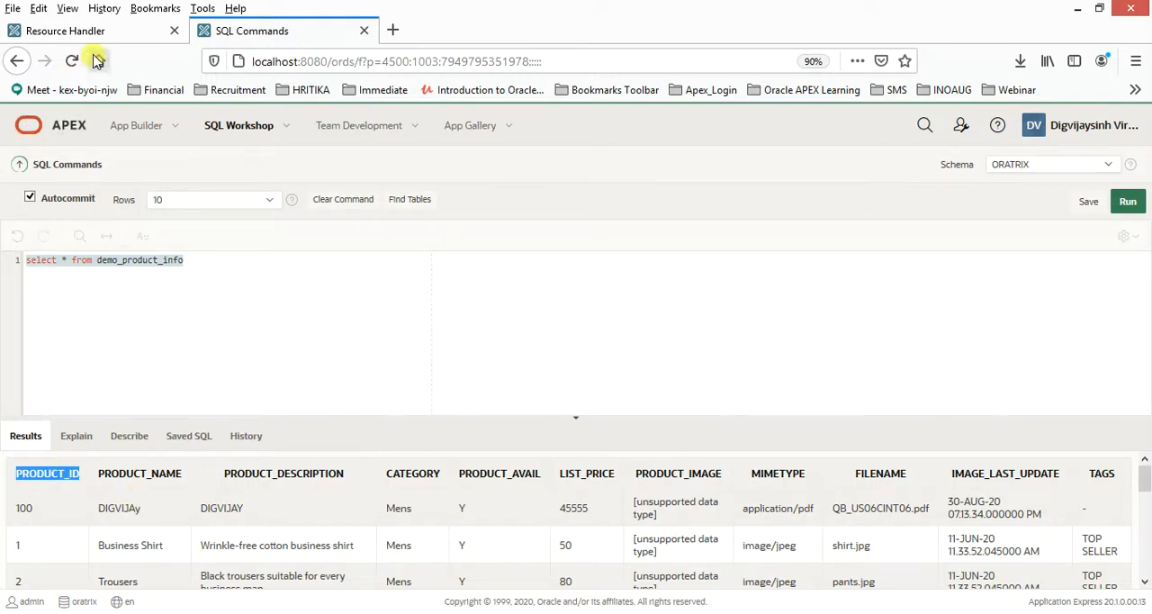
- Return to the GET handler and examine the columns, table and :id bind variable of its source query, plus its parameters
click(112, 33)
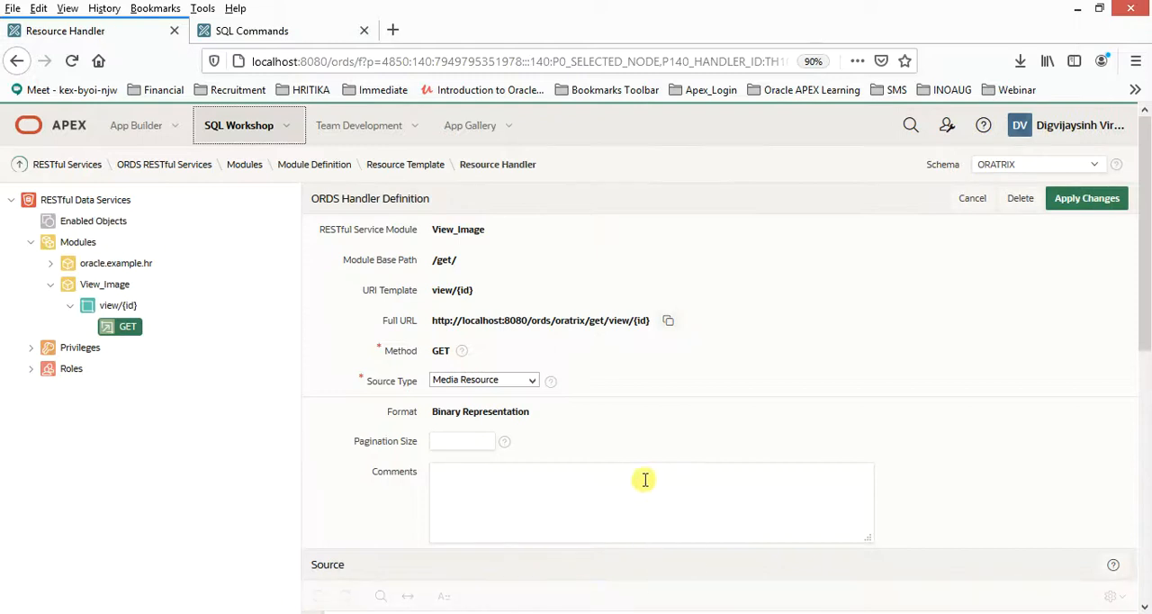
scroll(637, 483, down, 2)
scroll(617, 489, down, 4)
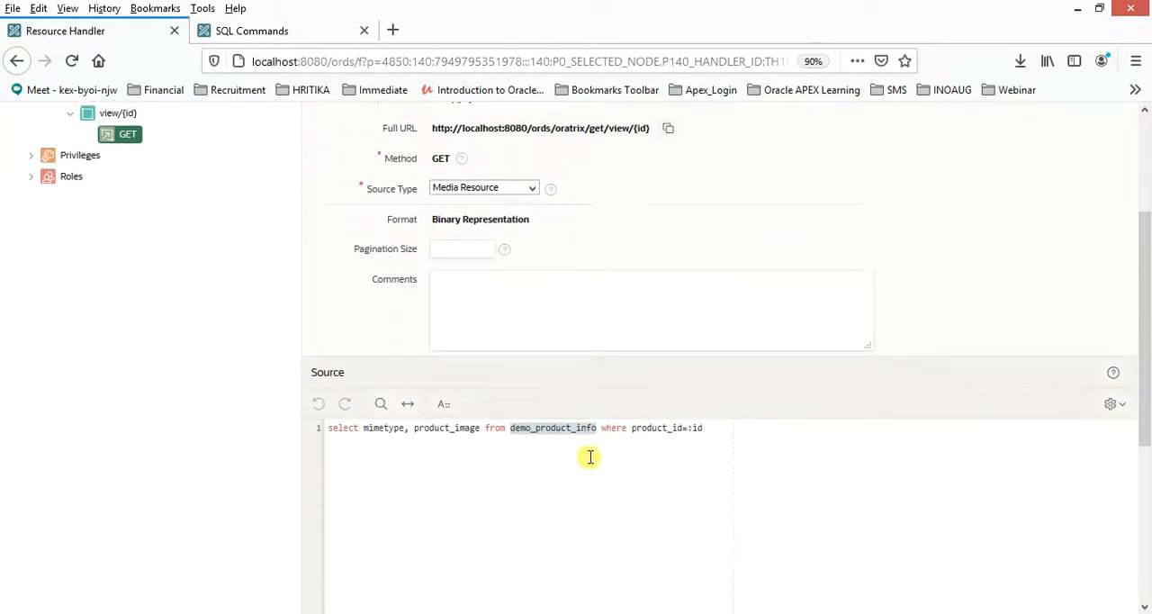
double_click(340, 377)
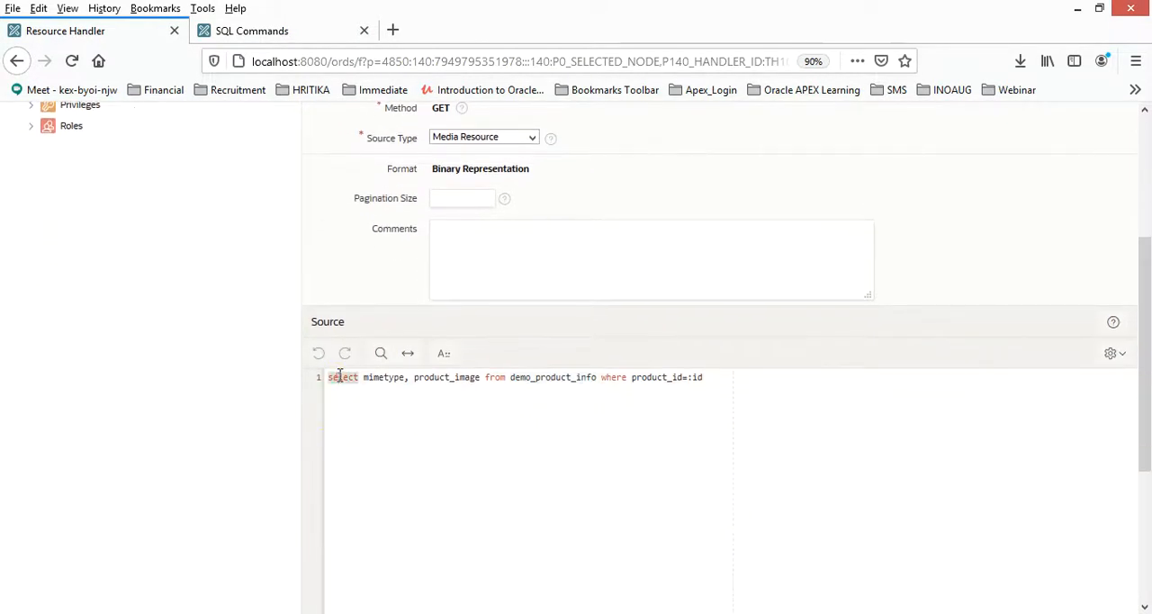
double_click(386, 377)
double_click(440, 377)
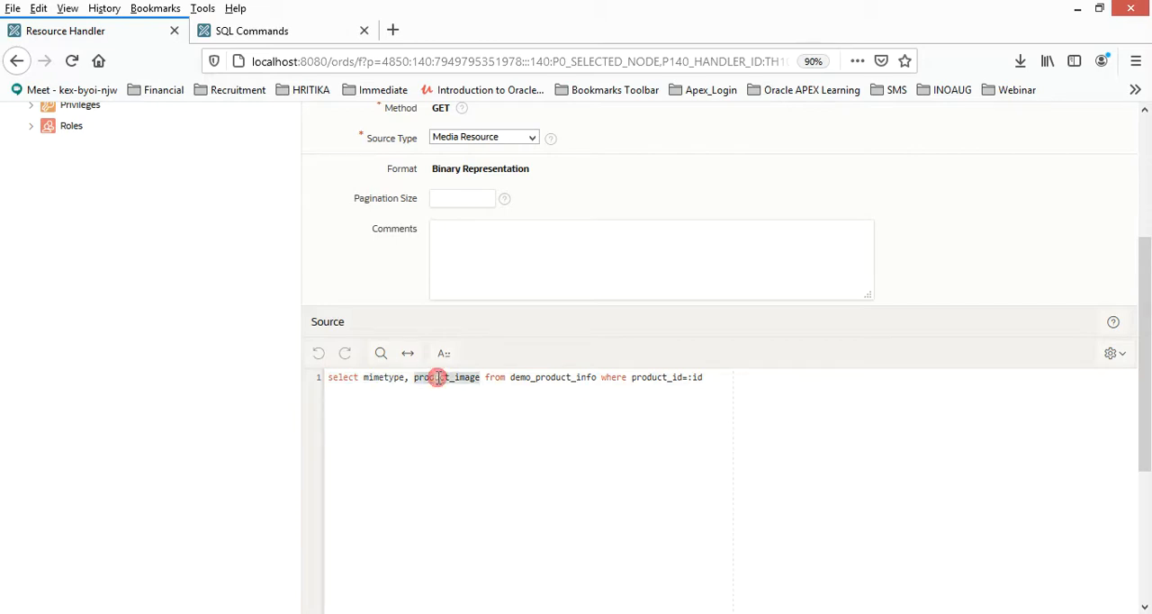
click(497, 377)
double_click(558, 377)
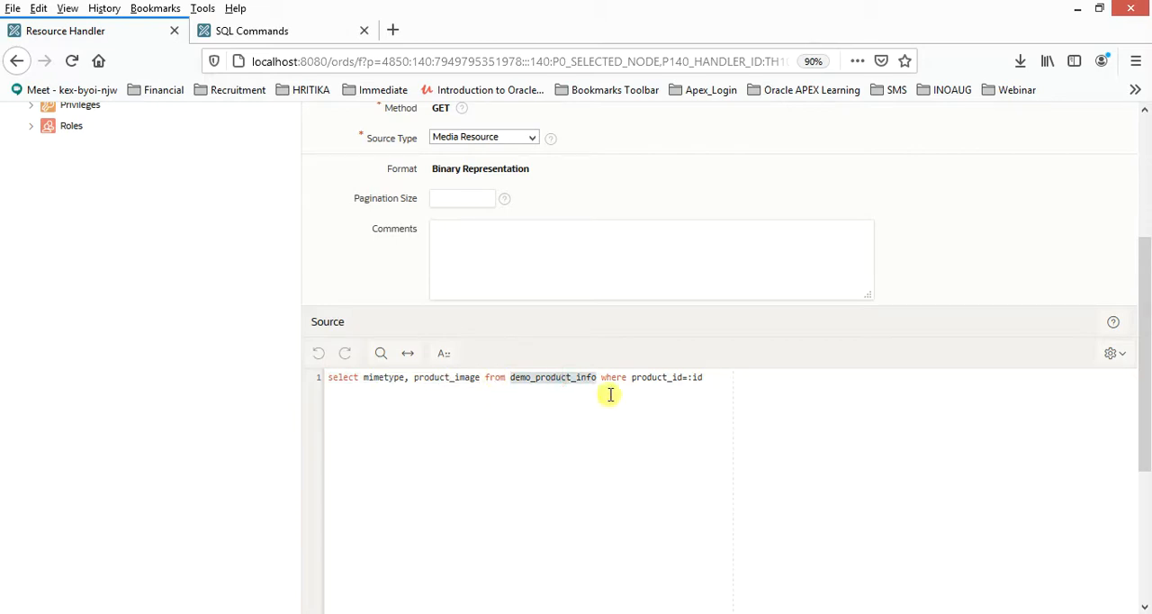
double_click(653, 377)
click(689, 378)
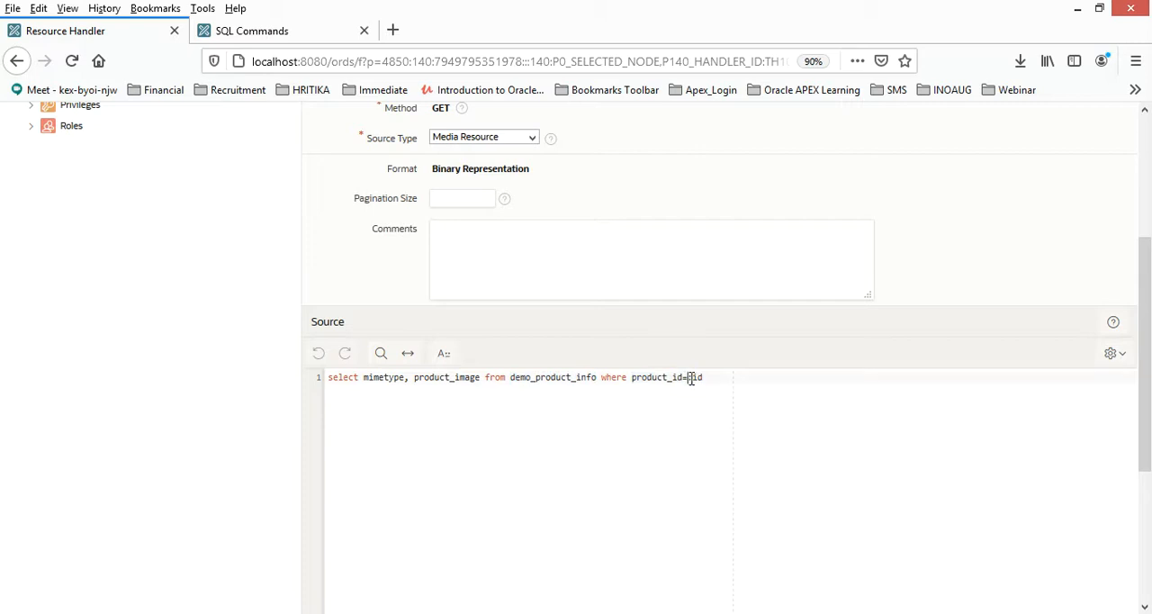
scroll(704, 426, up, 2)
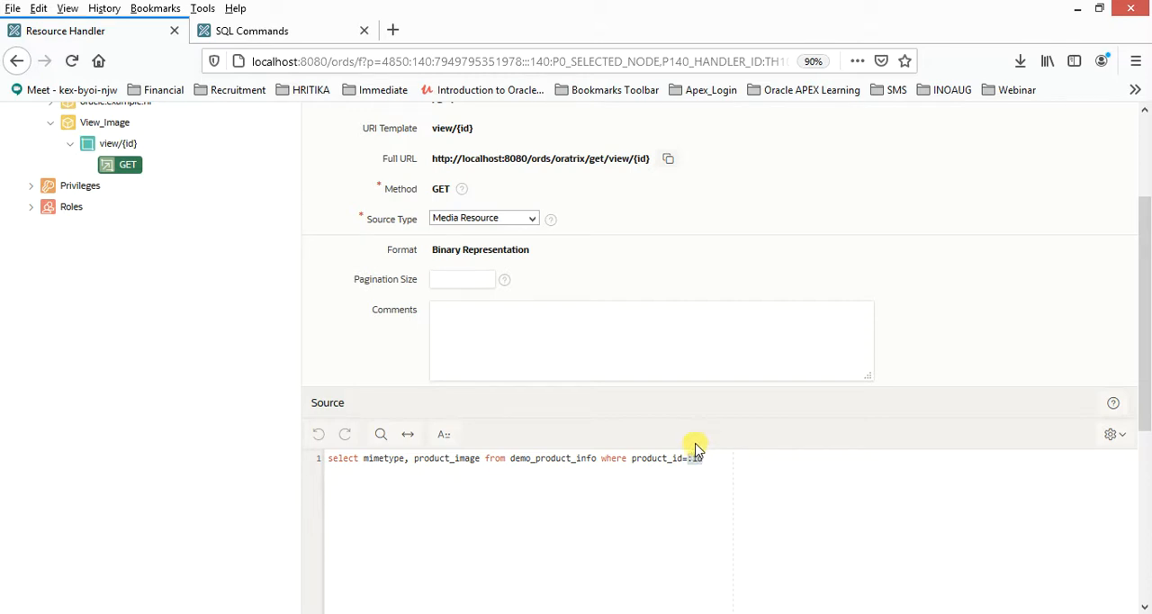
scroll(737, 484, down, 4)
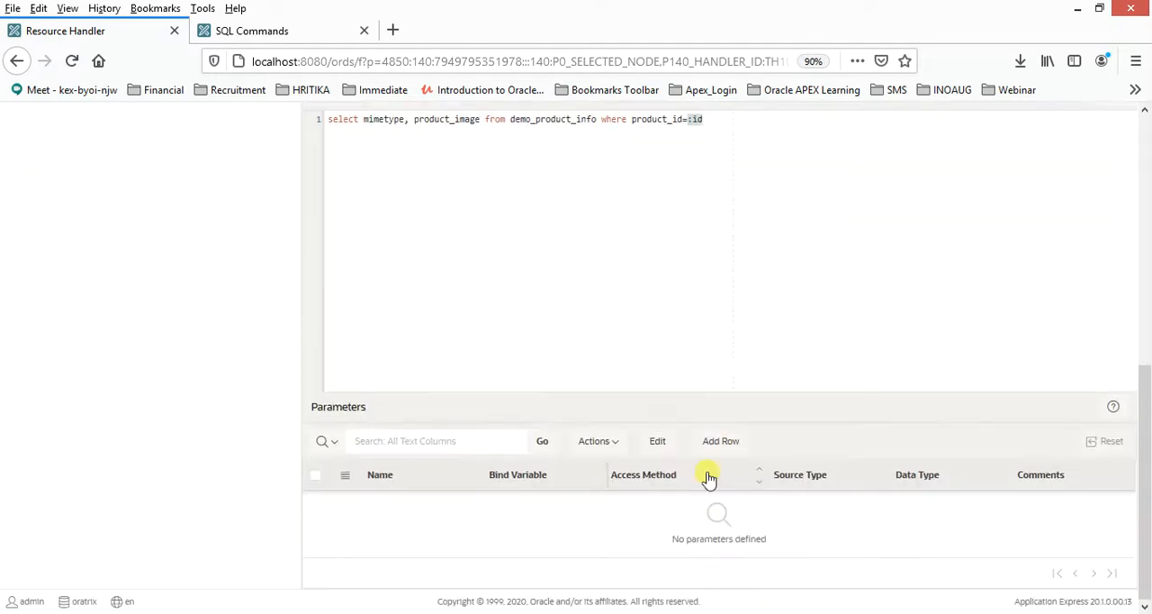
- Copy the GET handler's full URL and load it in a new browser tab with {id} replaced by 1
scroll(711, 476, up, 5)
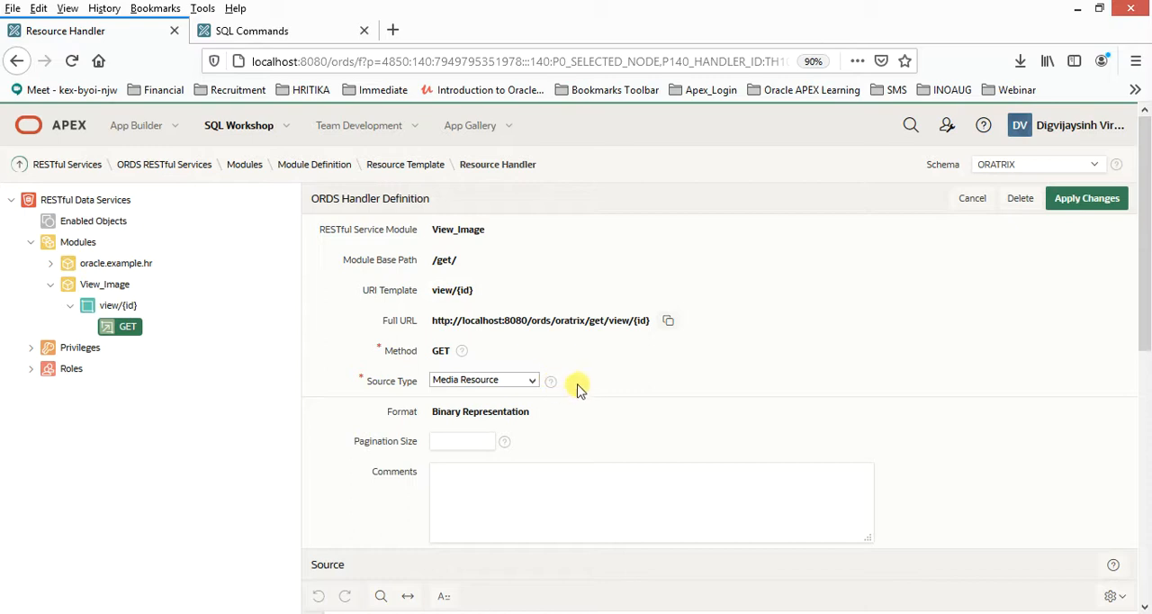
click(668, 322)
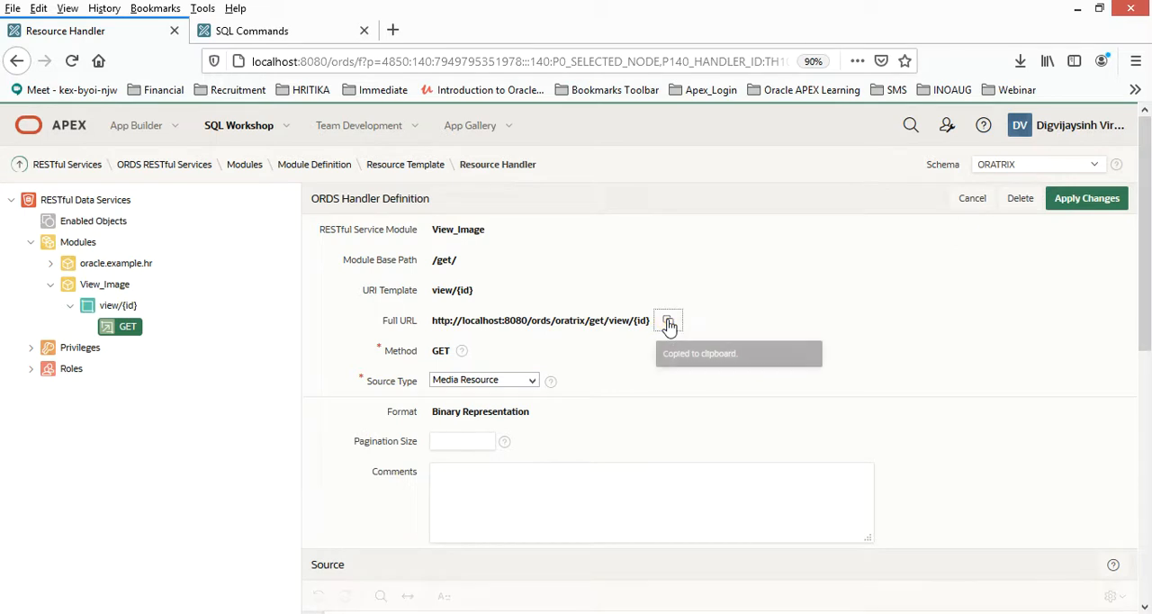
click(393, 31)
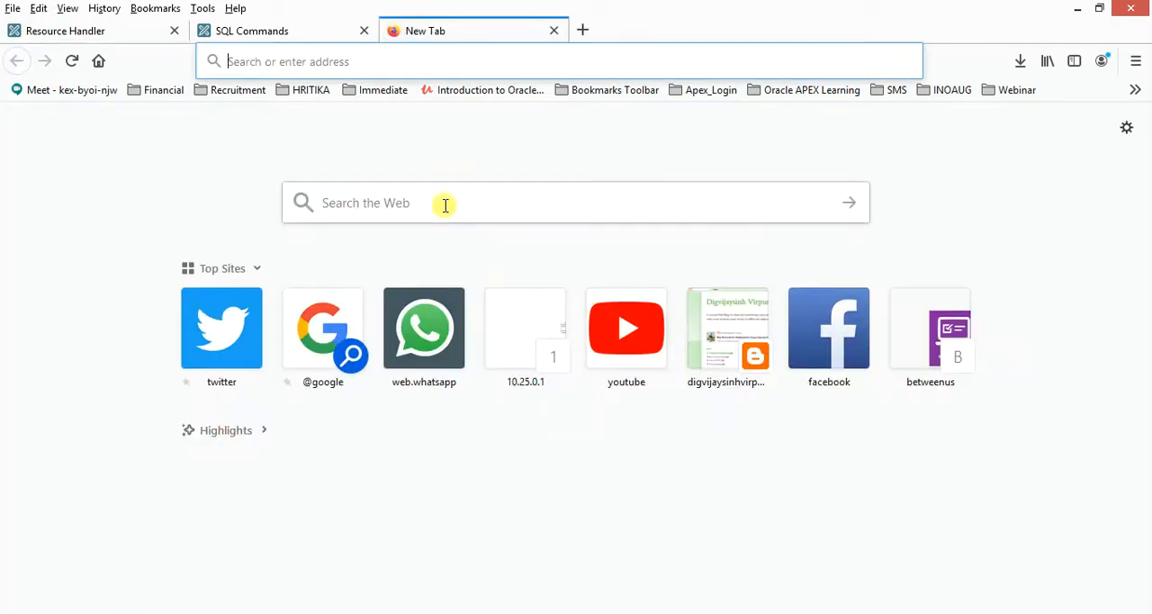
key(ctrl+v)
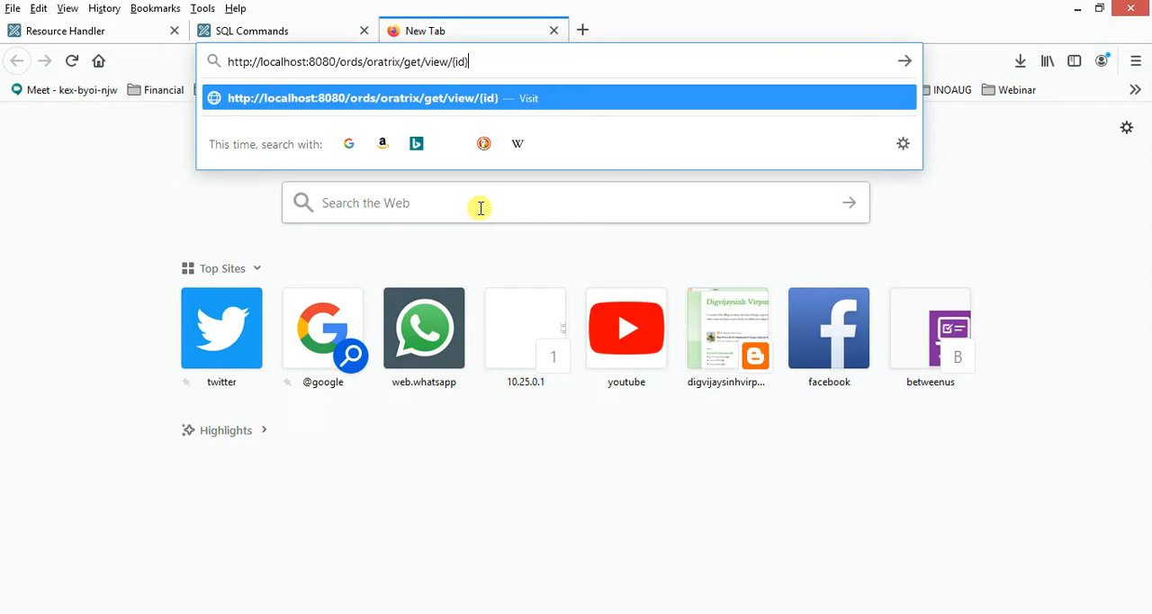
key(BackSpace)
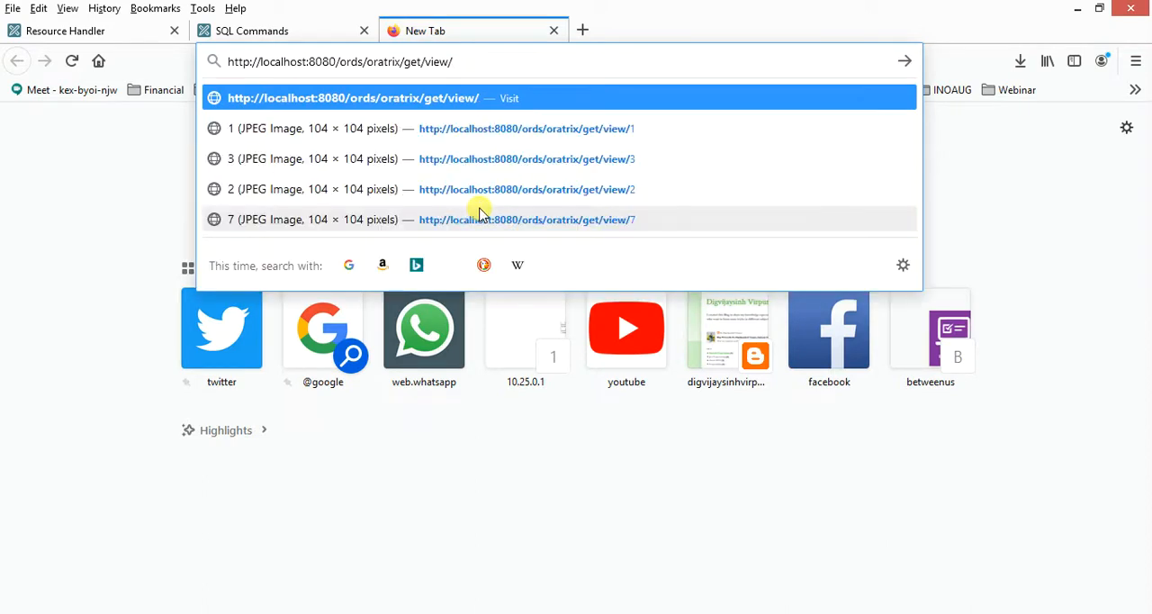
text(1)
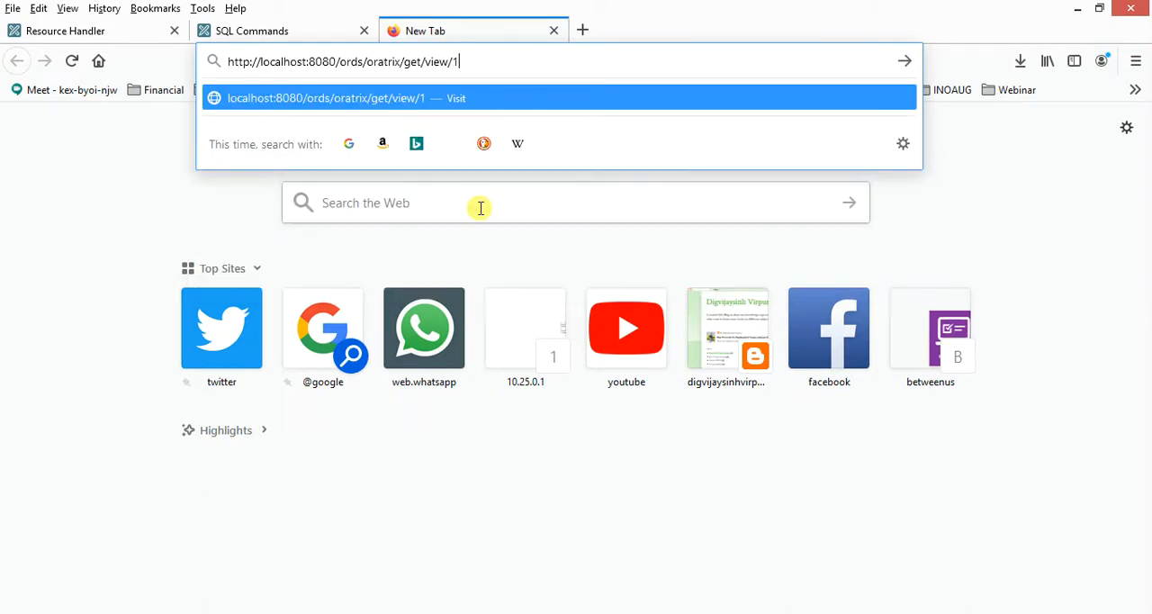
key(Return)
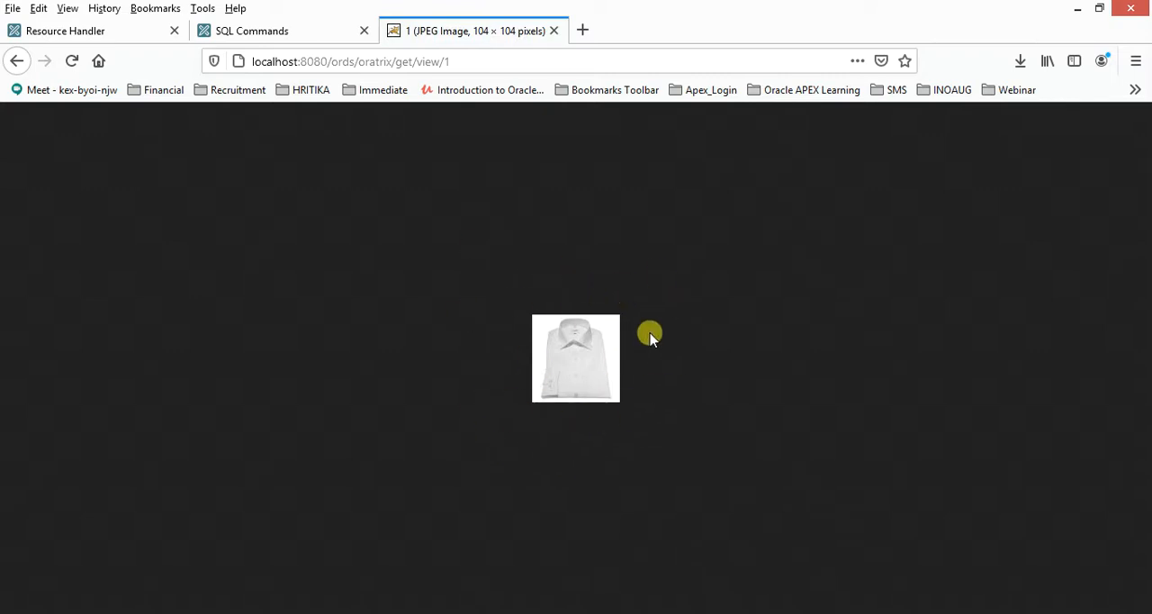
- Compare the image with the Business Shirt row in the demo_product_info results, and find the product ID of Ladies Shoes
click(247, 31)
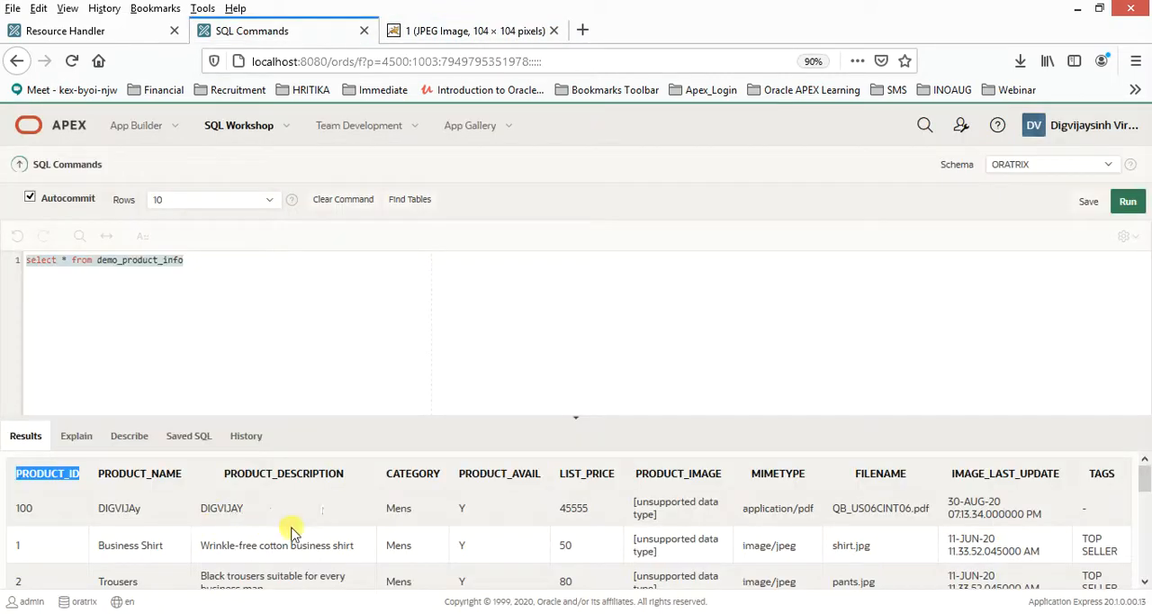
double_click(382, 511)
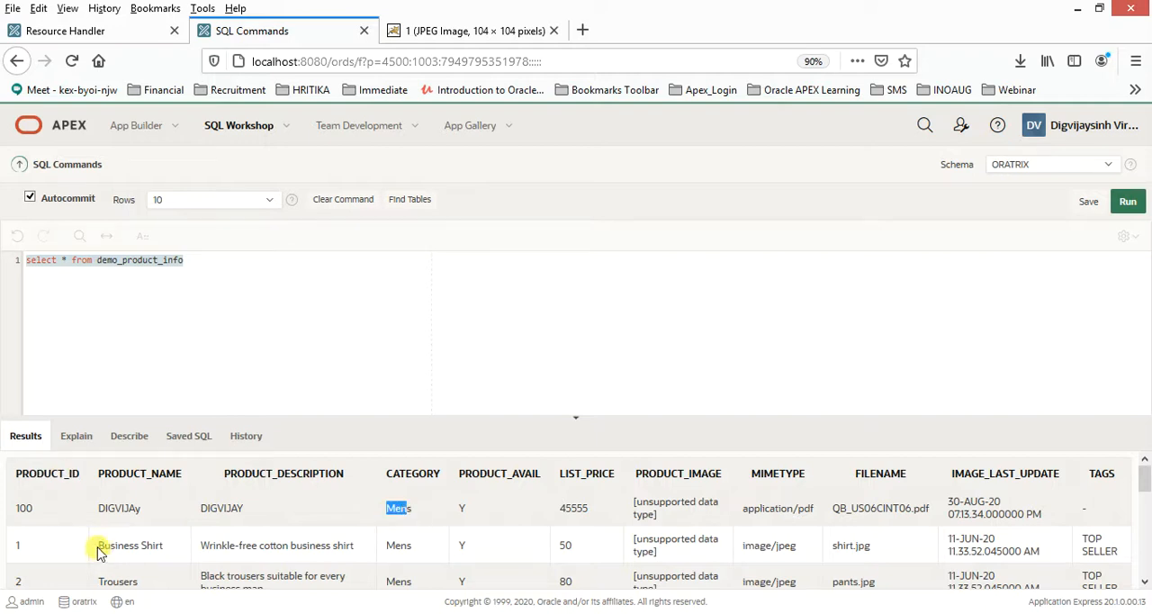
drag(101, 546, 175, 551)
scroll(171, 545, down, 3)
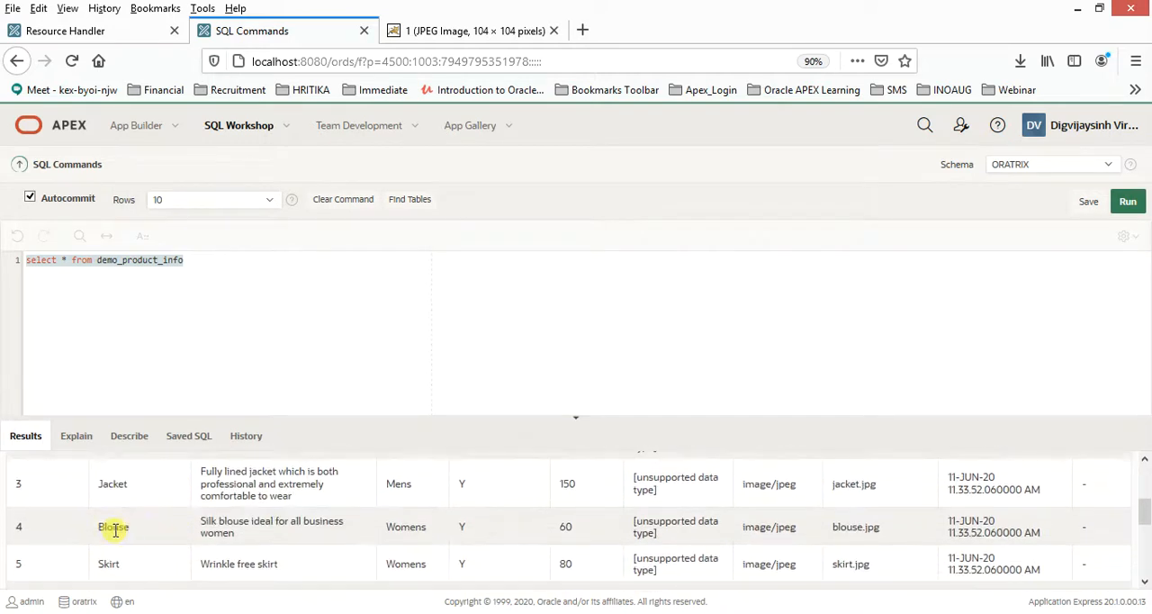
scroll(135, 558, down, 2)
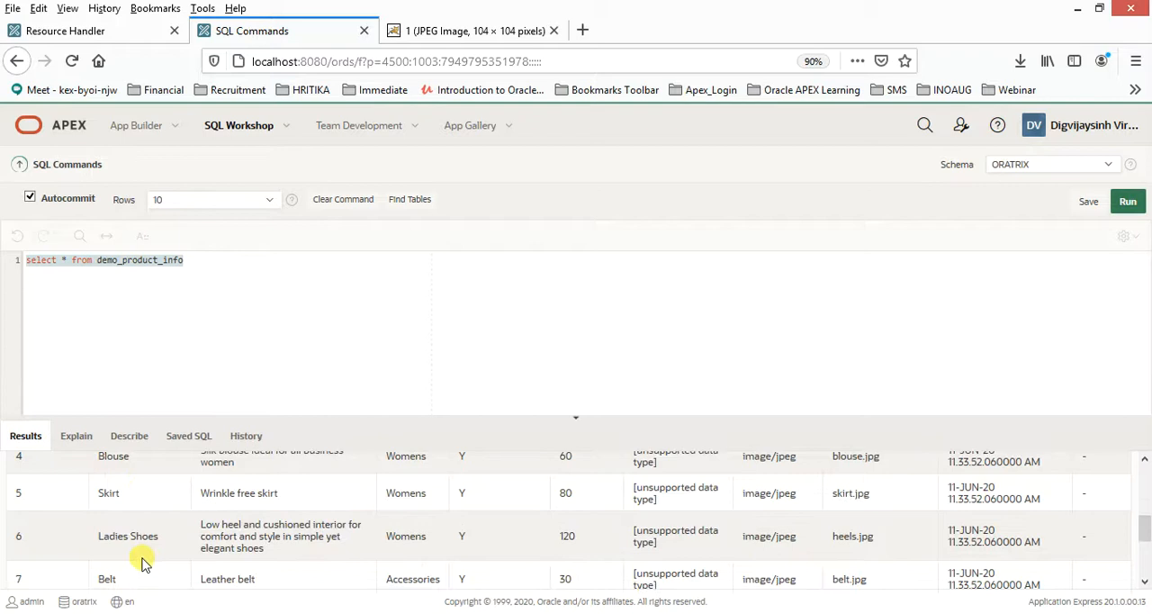
drag(99, 536, 173, 540)
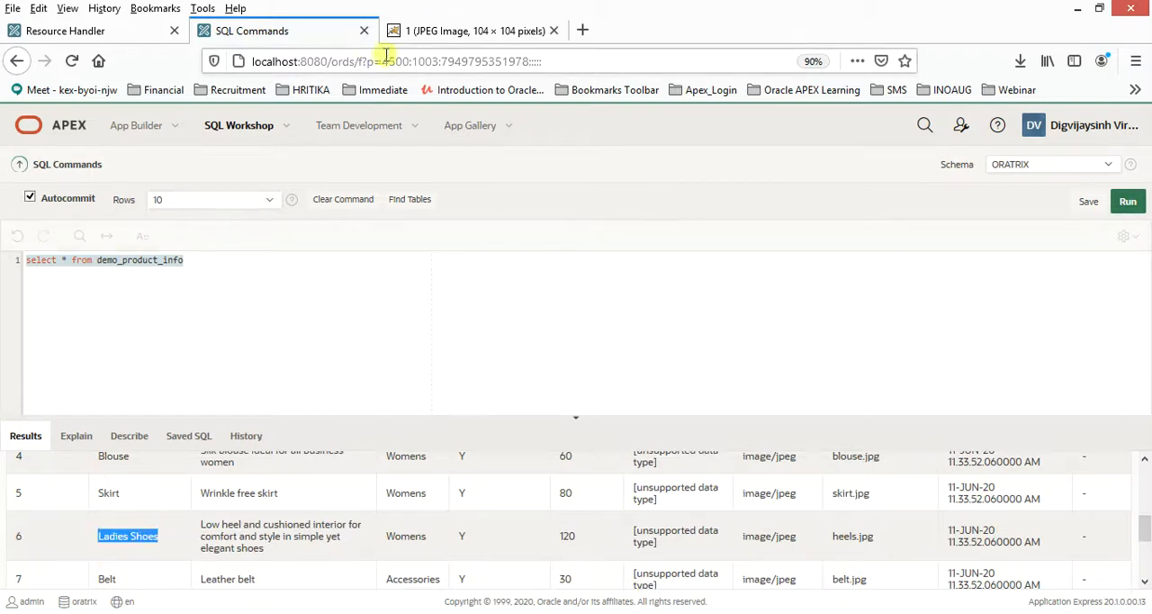
- Load the image for product 6 by changing the ID at the end of the handler URL
click(426, 32)
click(489, 61)
click(488, 61)
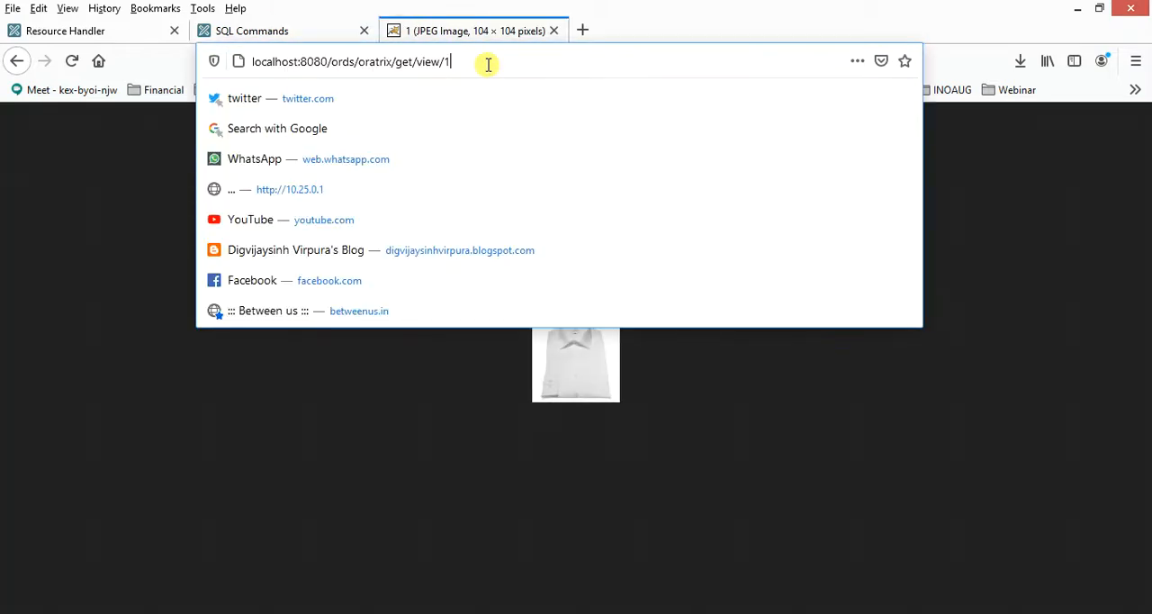
key(BackSpace)
text(6)
key(Return)
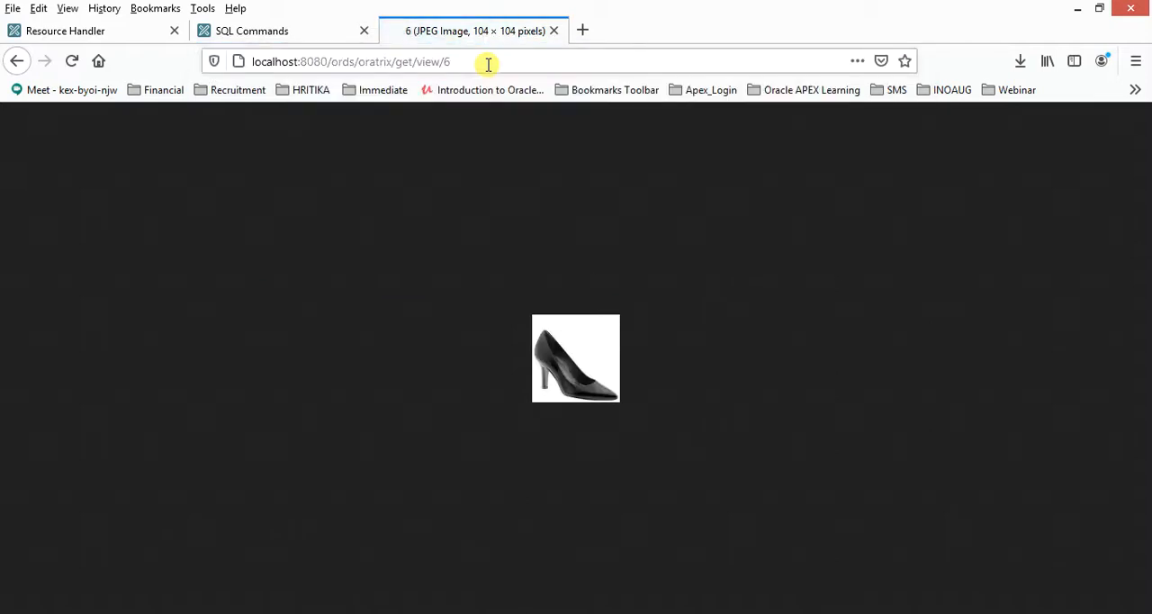
- Find the Mens Shoes row in the query results and load its image through the handler URL with ID 9
click(301, 34)
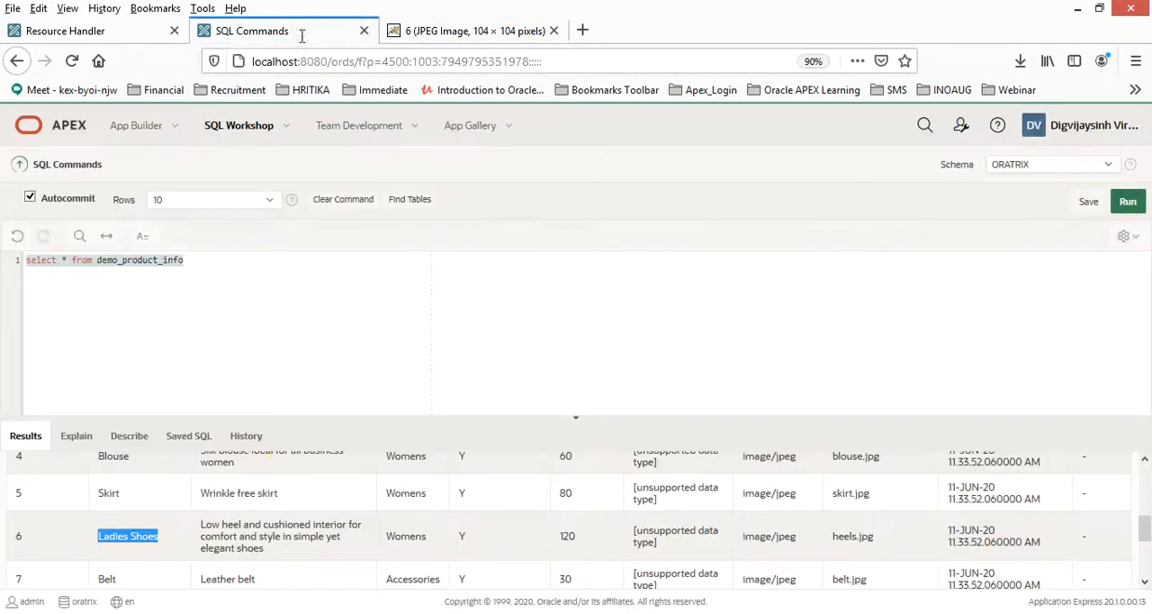
scroll(115, 562, down, 2)
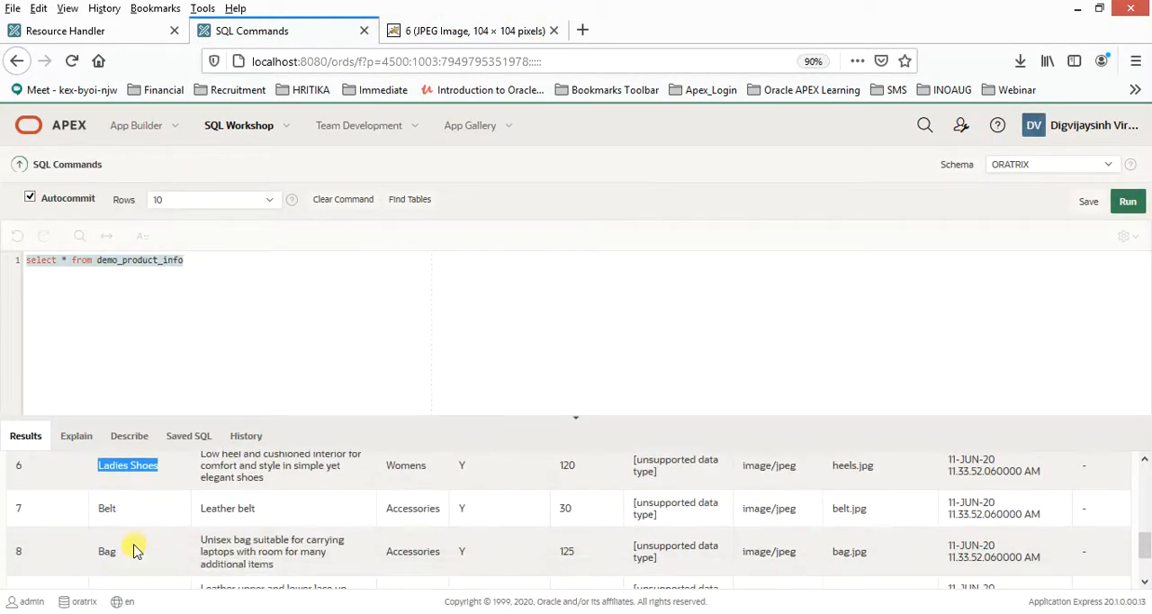
scroll(137, 548, down, 2)
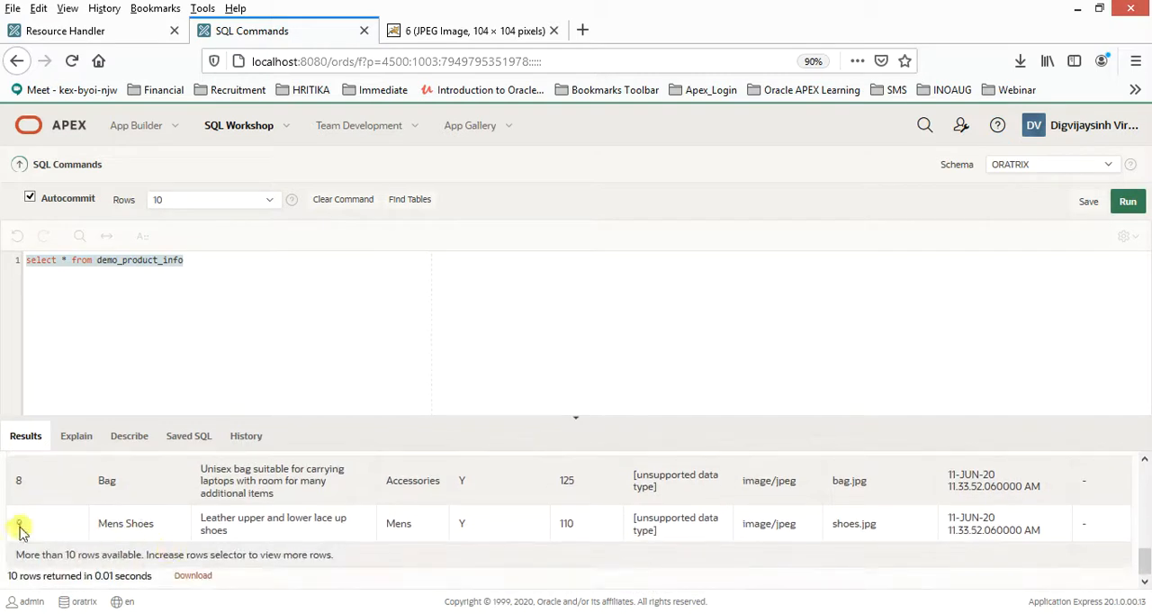
click(481, 34)
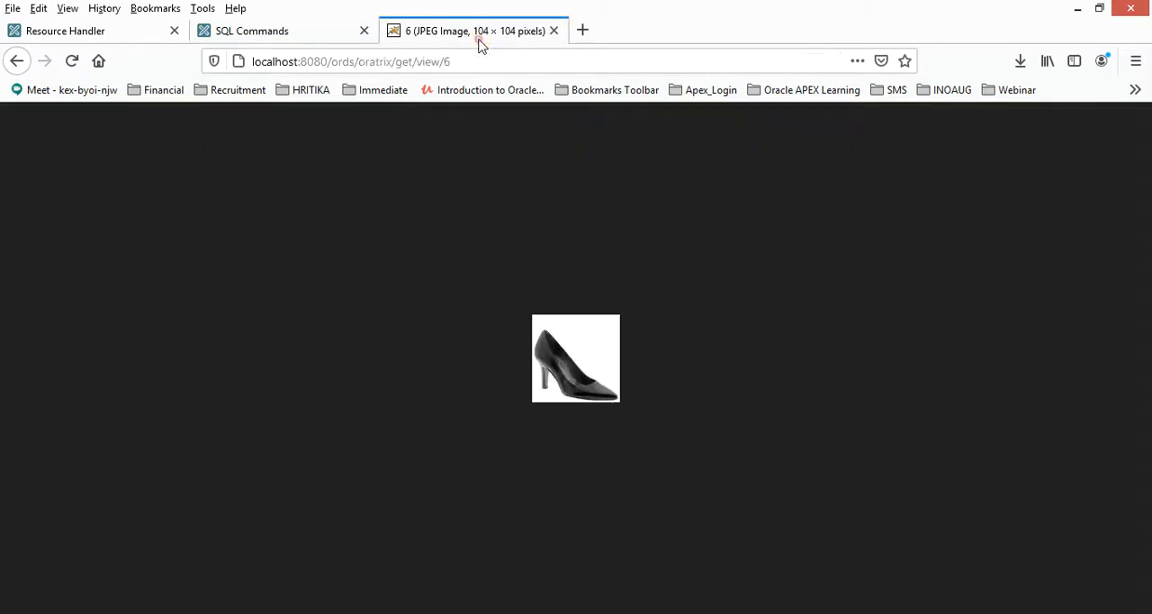
click(493, 62)
double_click(492, 62)
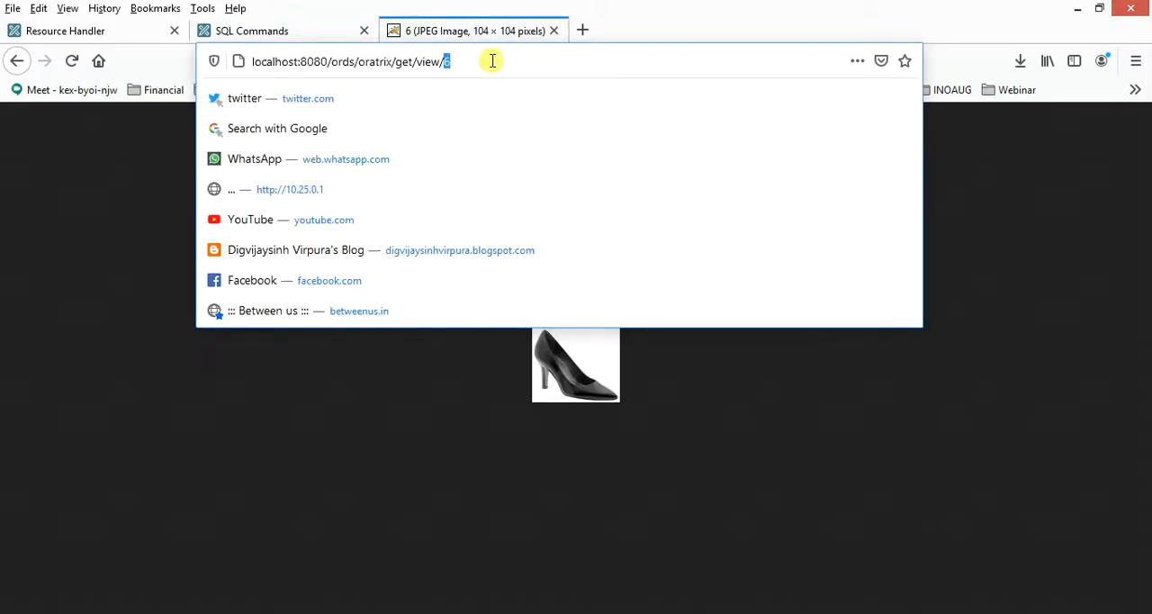
text(9)
key(Return)
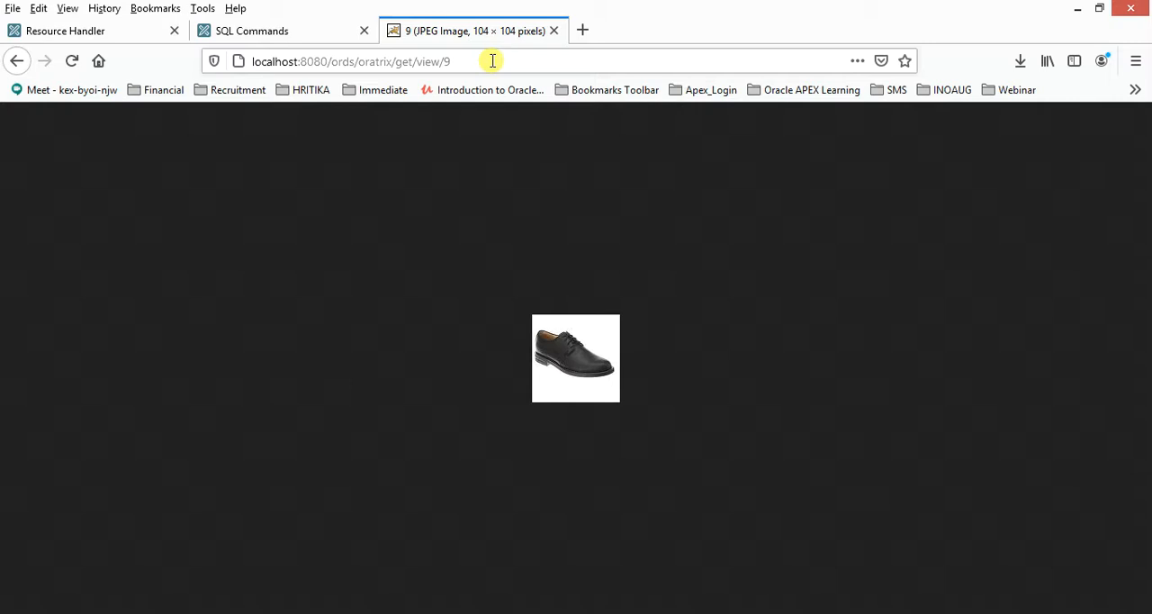
- Return to the RESTful Services overview and expand the oracle.example.hr module and its templates to review the handlers under each
click(98, 36)
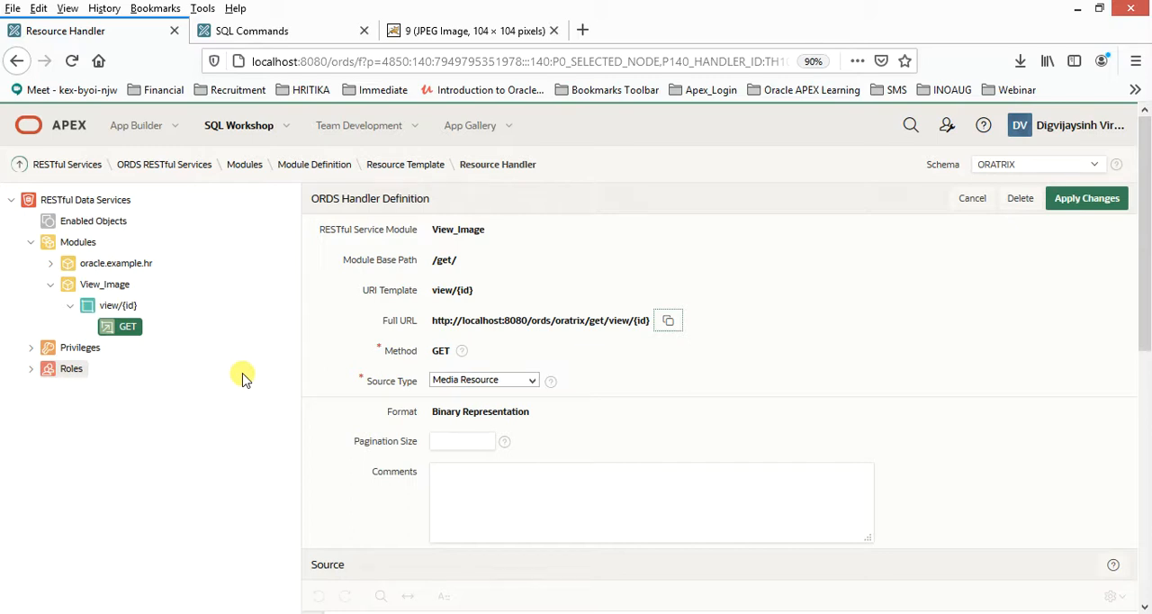
click(63, 164)
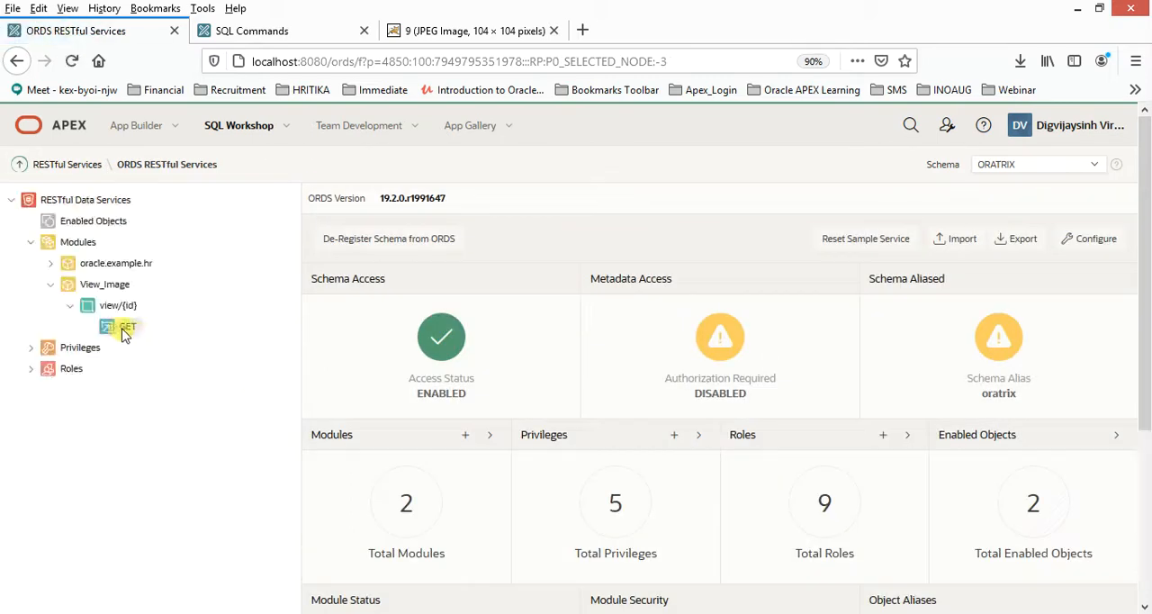
click(50, 267)
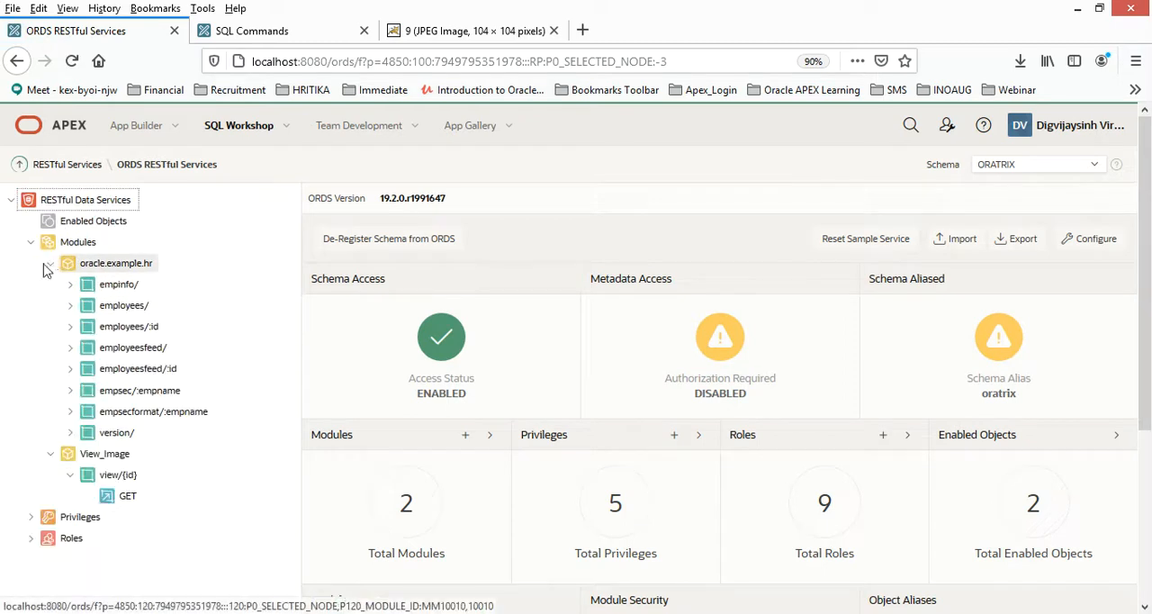
click(70, 305)
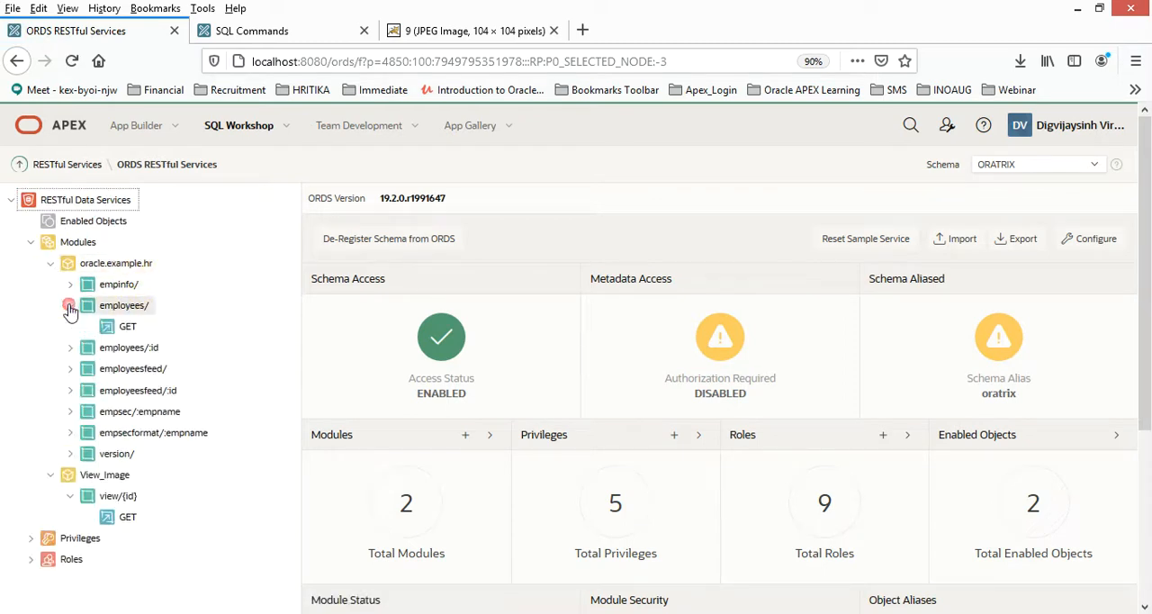
click(70, 348)
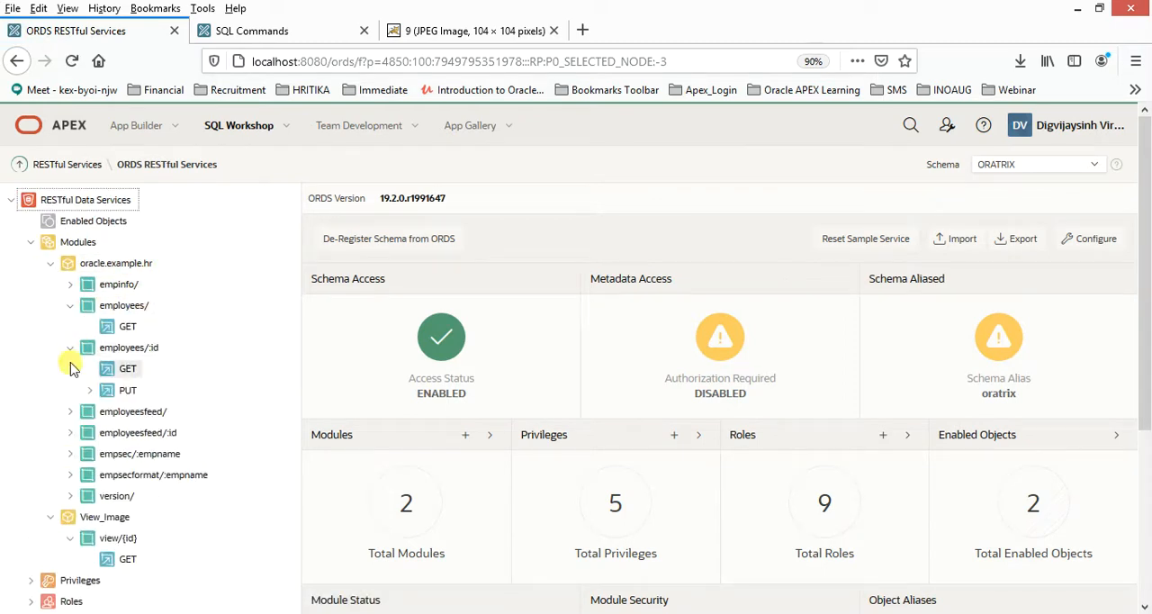
click(69, 413)
click(70, 454)
click(70, 496)
scroll(76, 490, down, 5)
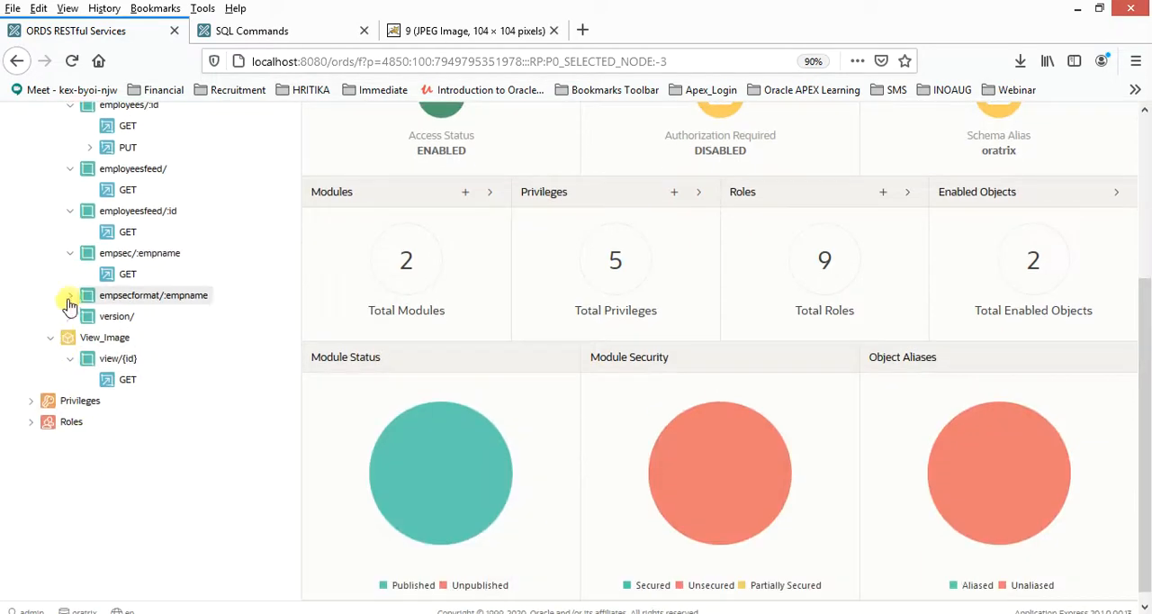
click(64, 302)
click(70, 337)
scroll(72, 378, up, 2)
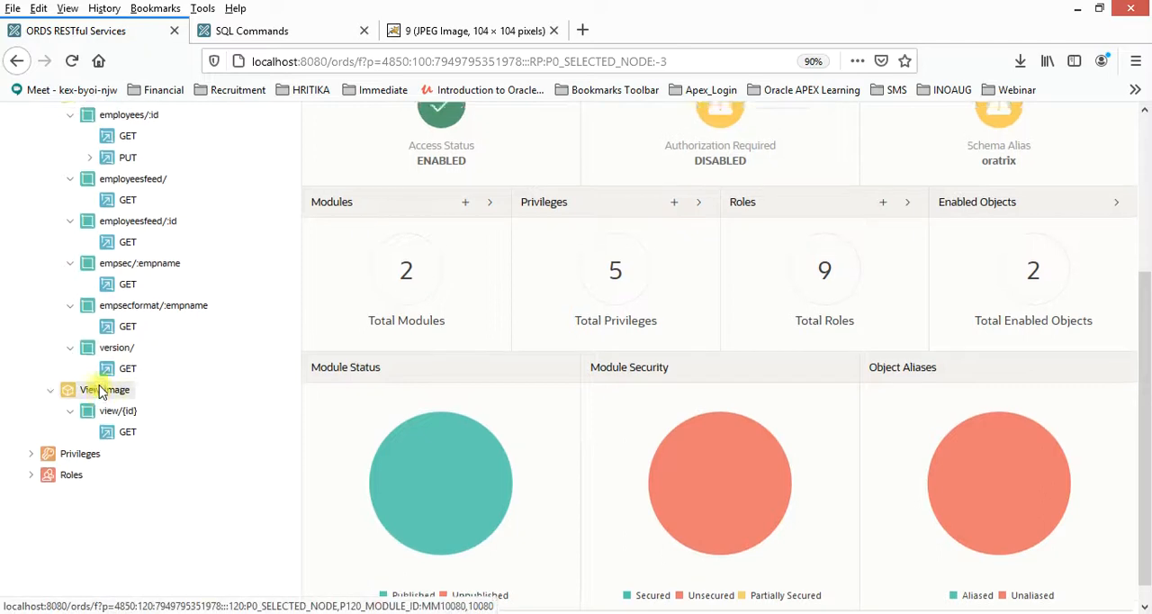
scroll(90, 252, up, 4)
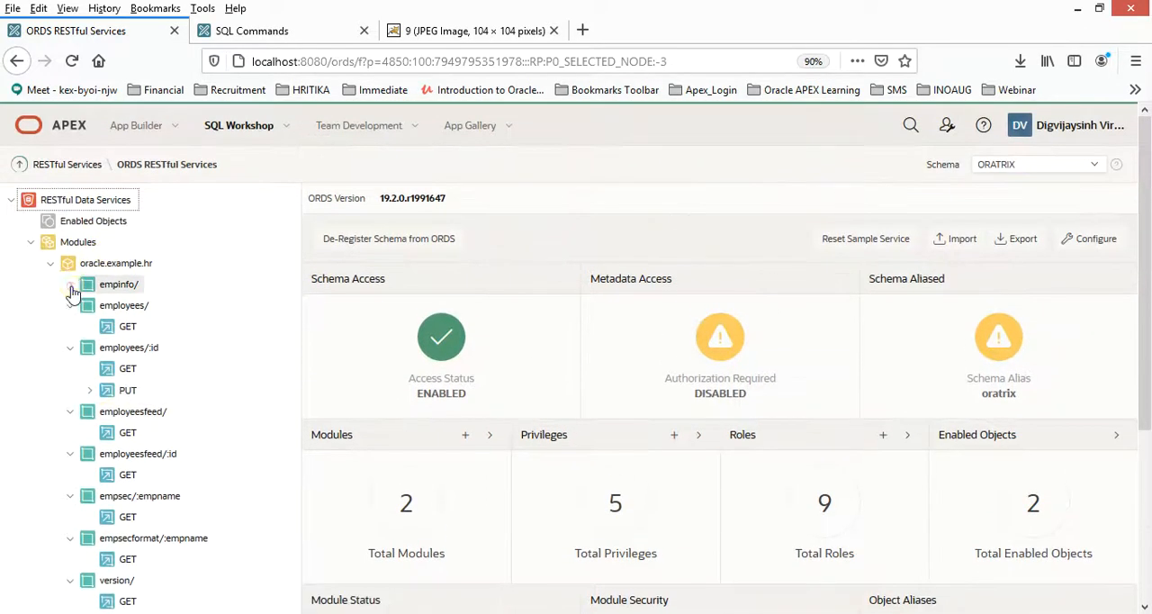
- Open the GET handler of the empsecformat/:empname template and examine its PL/SQL source
scroll(117, 387, down, 5)
click(122, 335)
scroll(503, 405, down, 6)
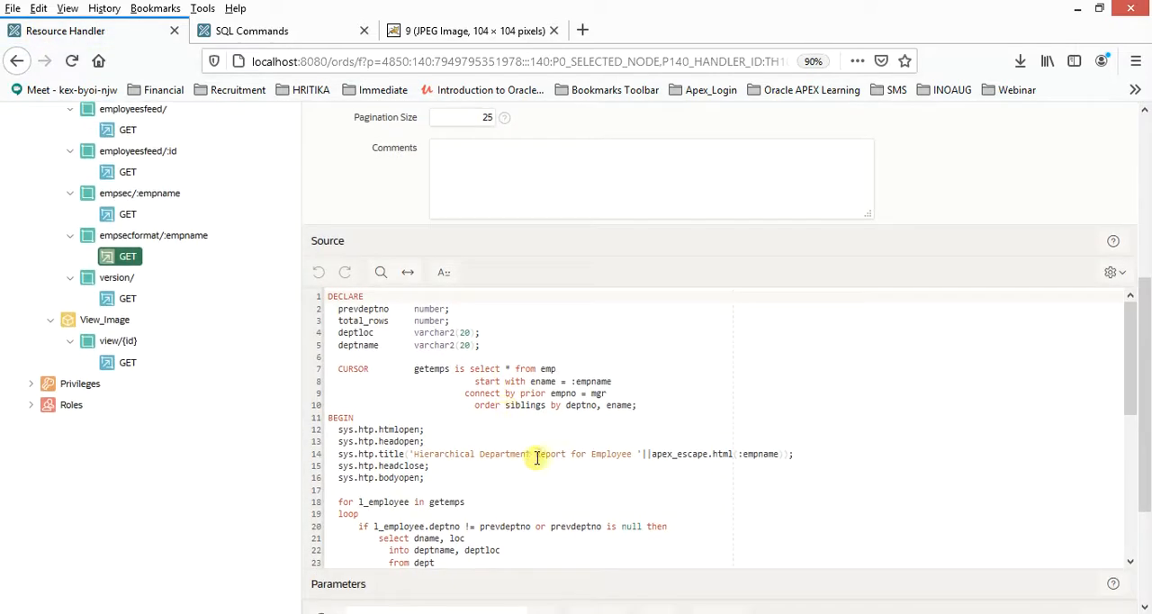
scroll(619, 409, down, 8)
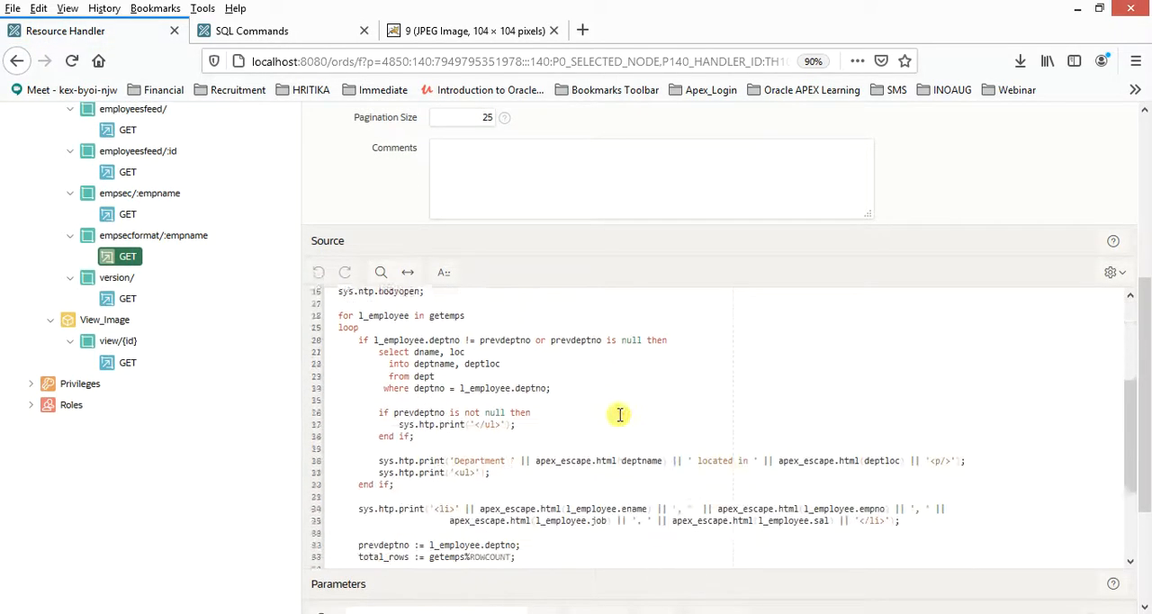
scroll(619, 422, up, 5)
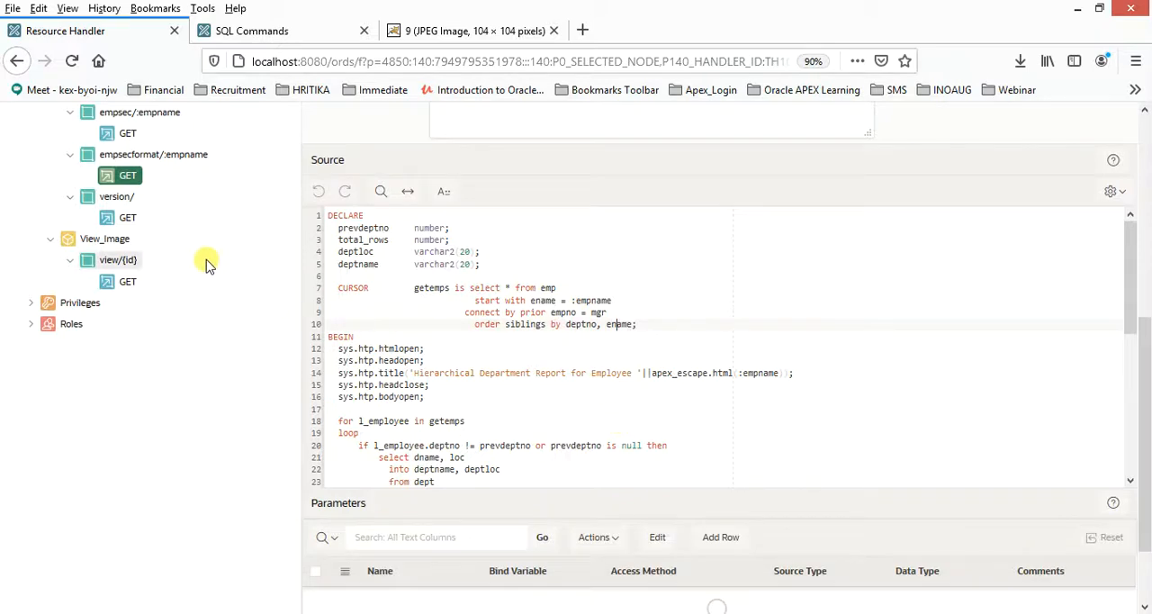
scroll(206, 260, up, 8)
- Return to the demo_product_info query results in SQL Commands
click(300, 36)
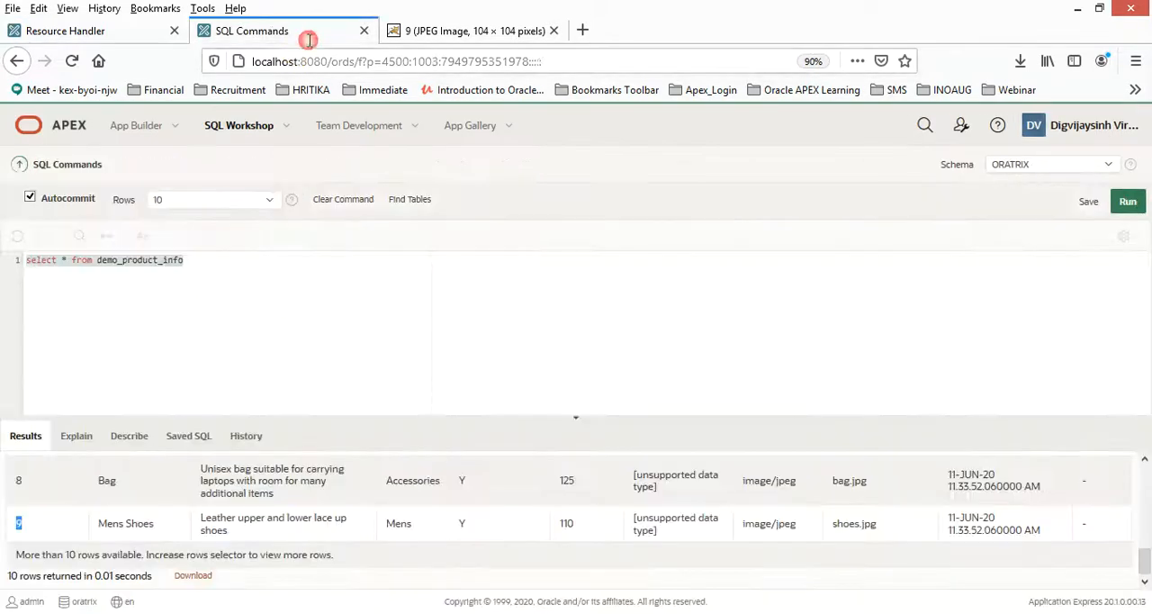